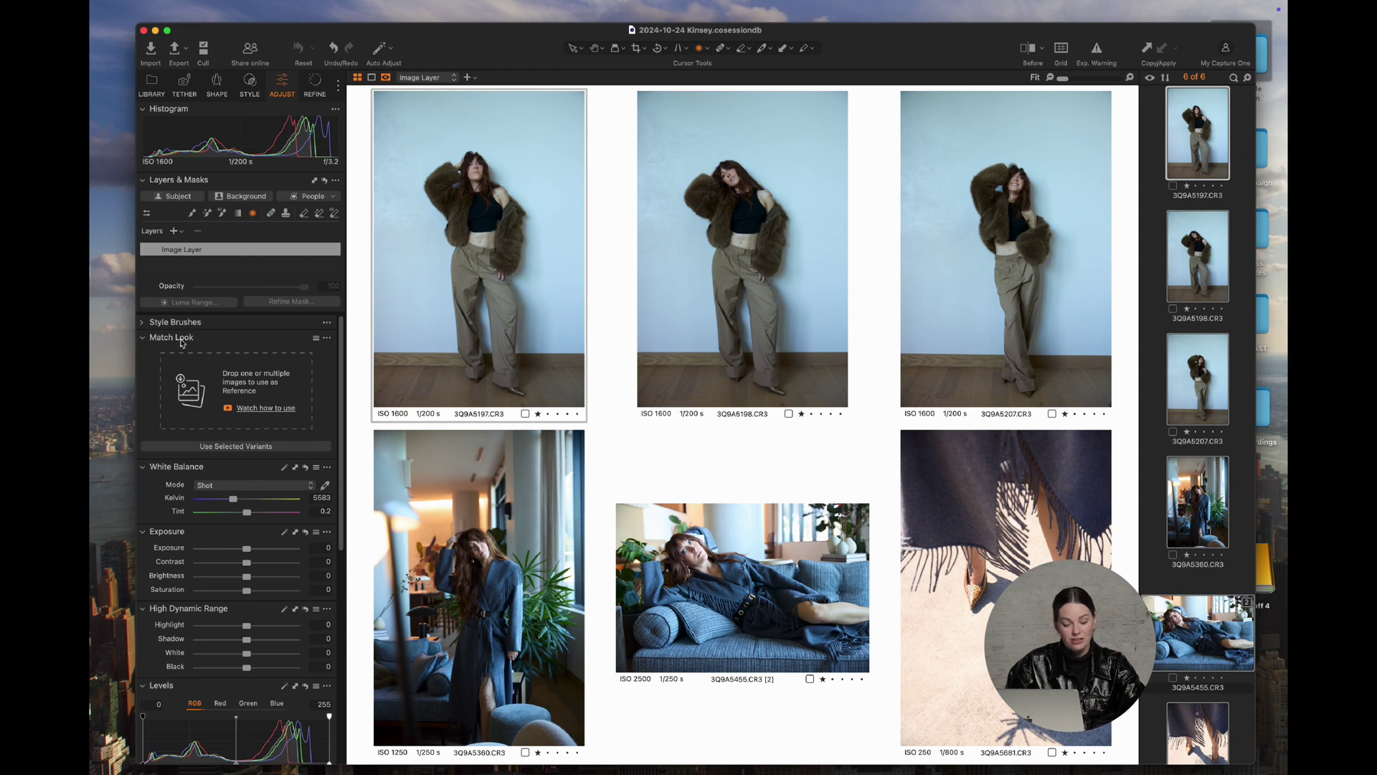
- Drag LucyBoynton_2.jpg from the Color Grade Inspiration folder into Match Look as the reference
mouse_move(180, 342)
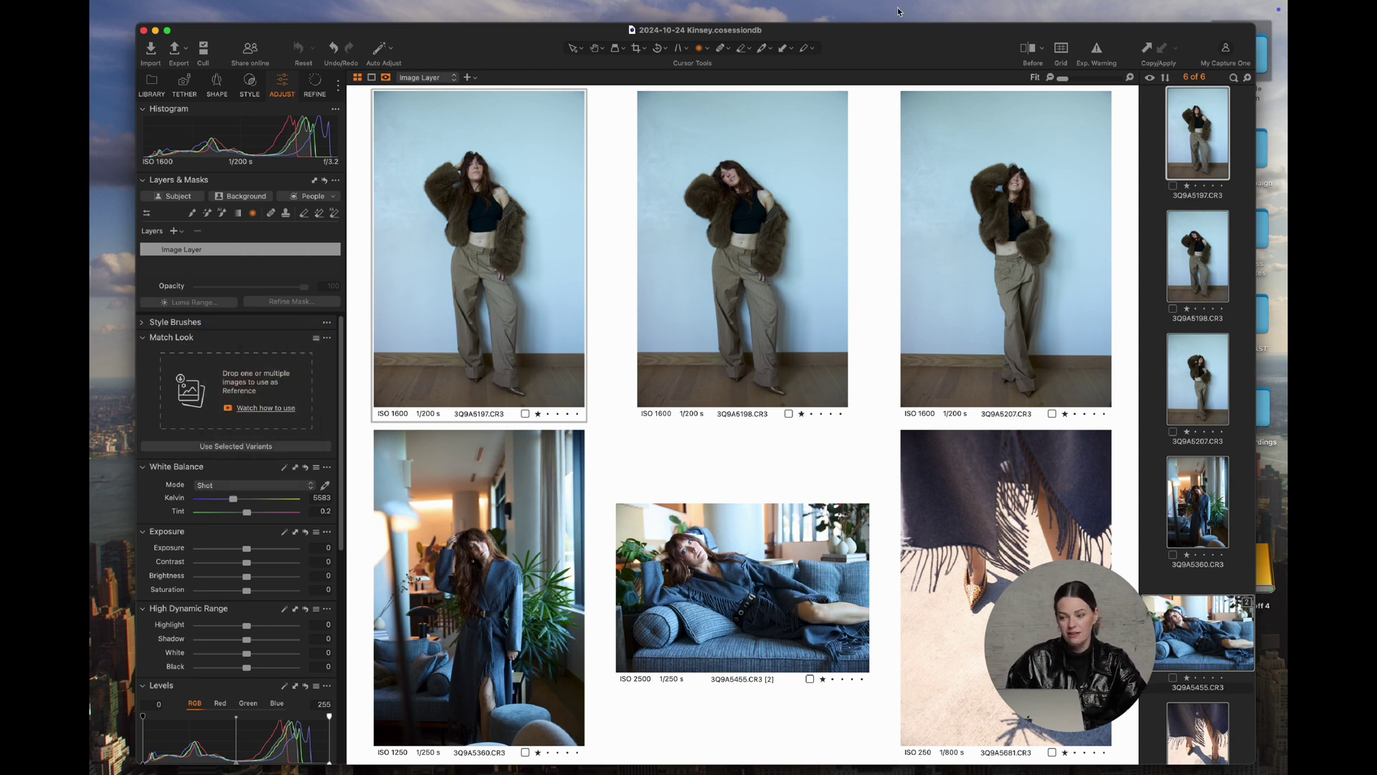
drag(907, 33, 850, 32)
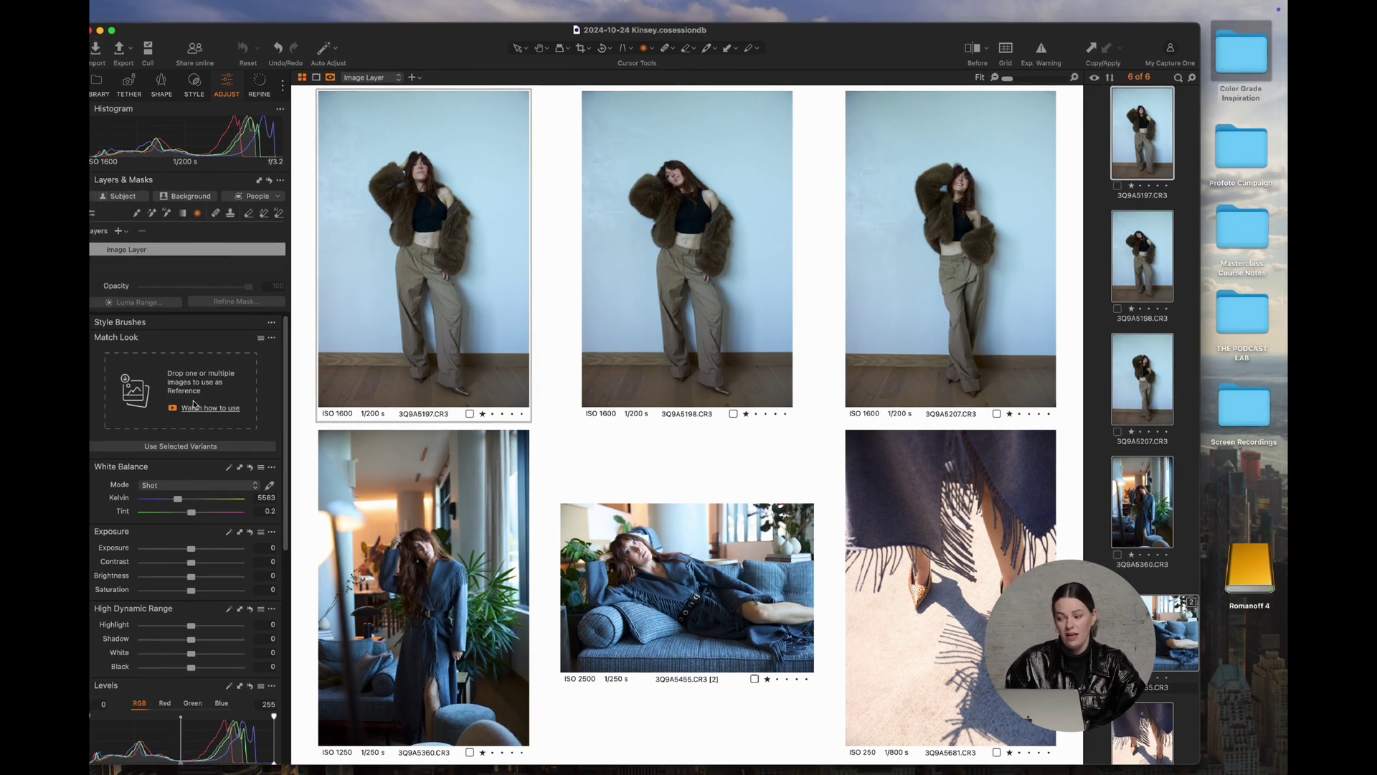
double_click(1233, 56)
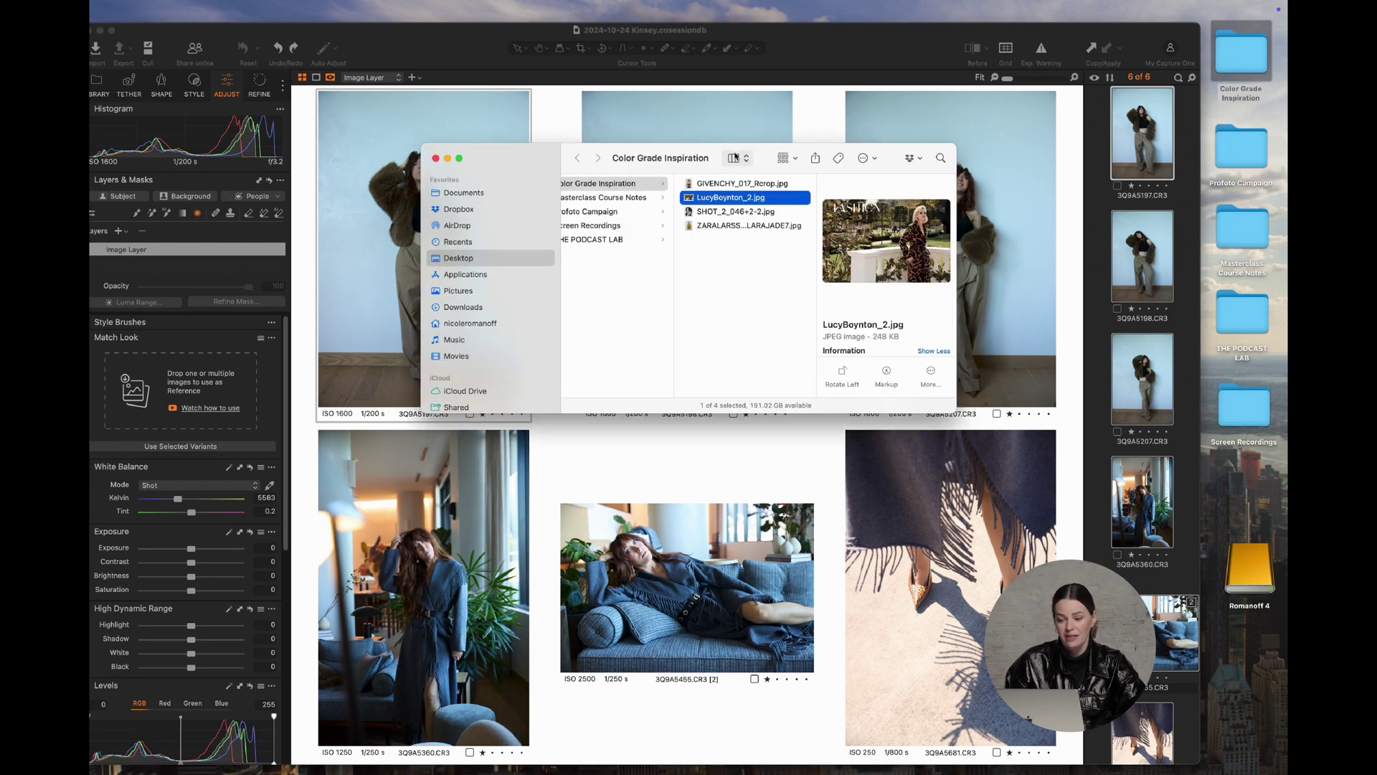
drag(714, 152, 806, 135)
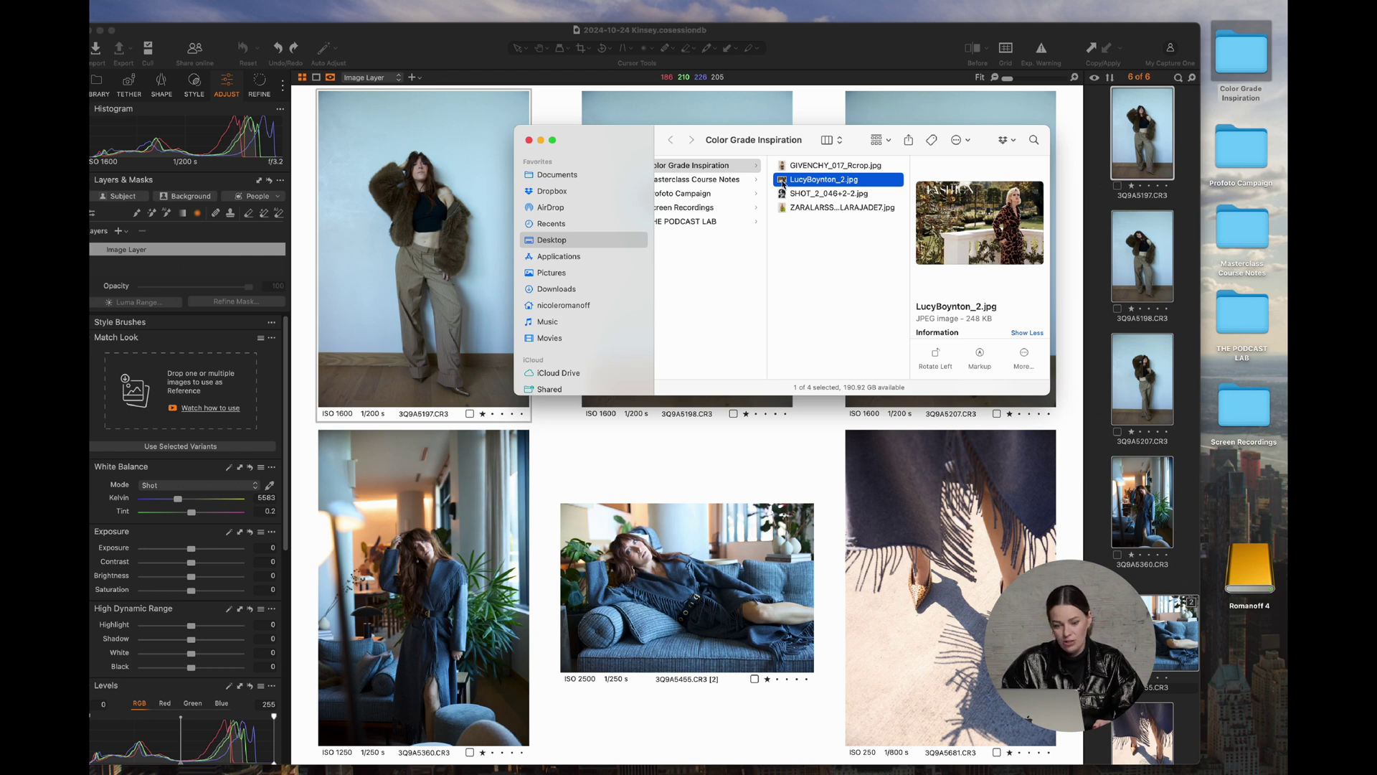
drag(782, 183, 180, 391)
- Apply the matched look to 3Q9A5360.CR3 at full impact: 6526 K, exposure 0.7, contrast 15
click(529, 140)
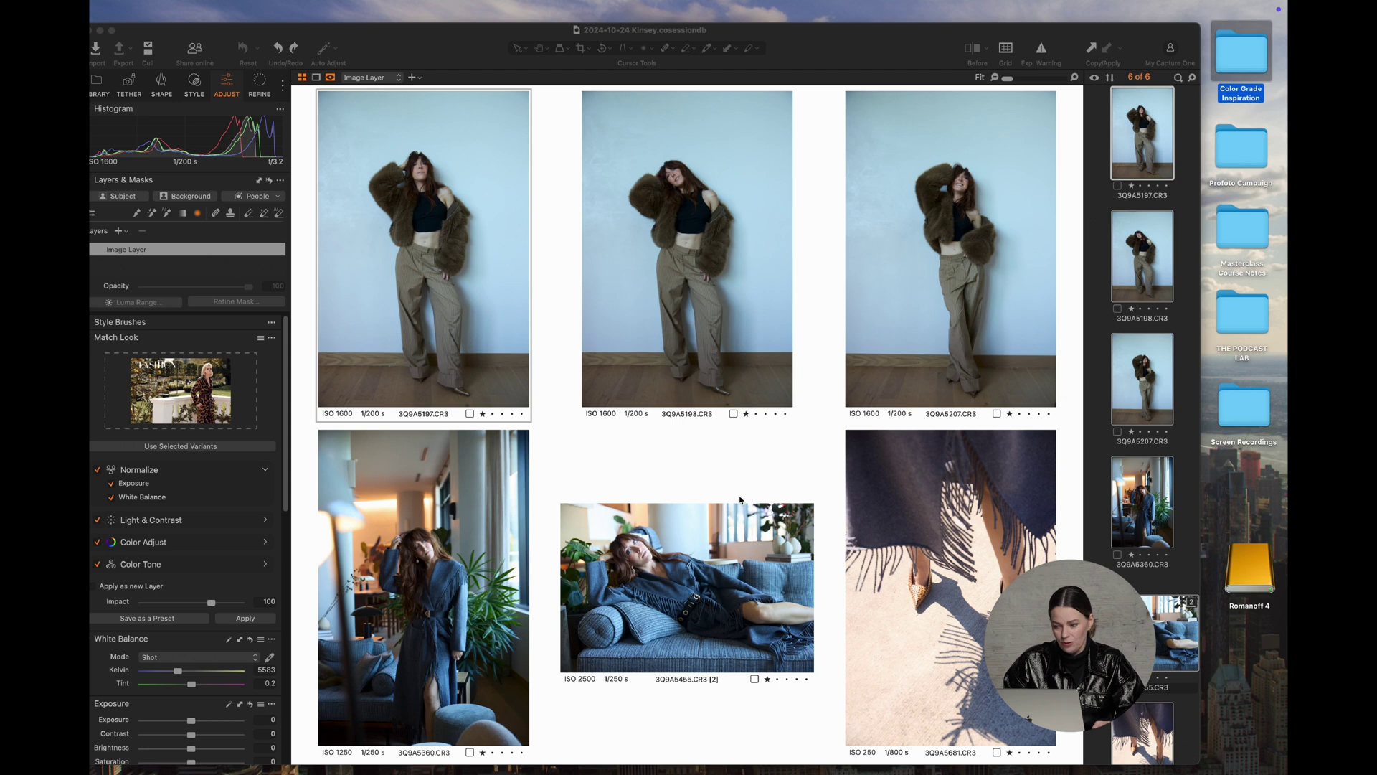
click(1142, 502)
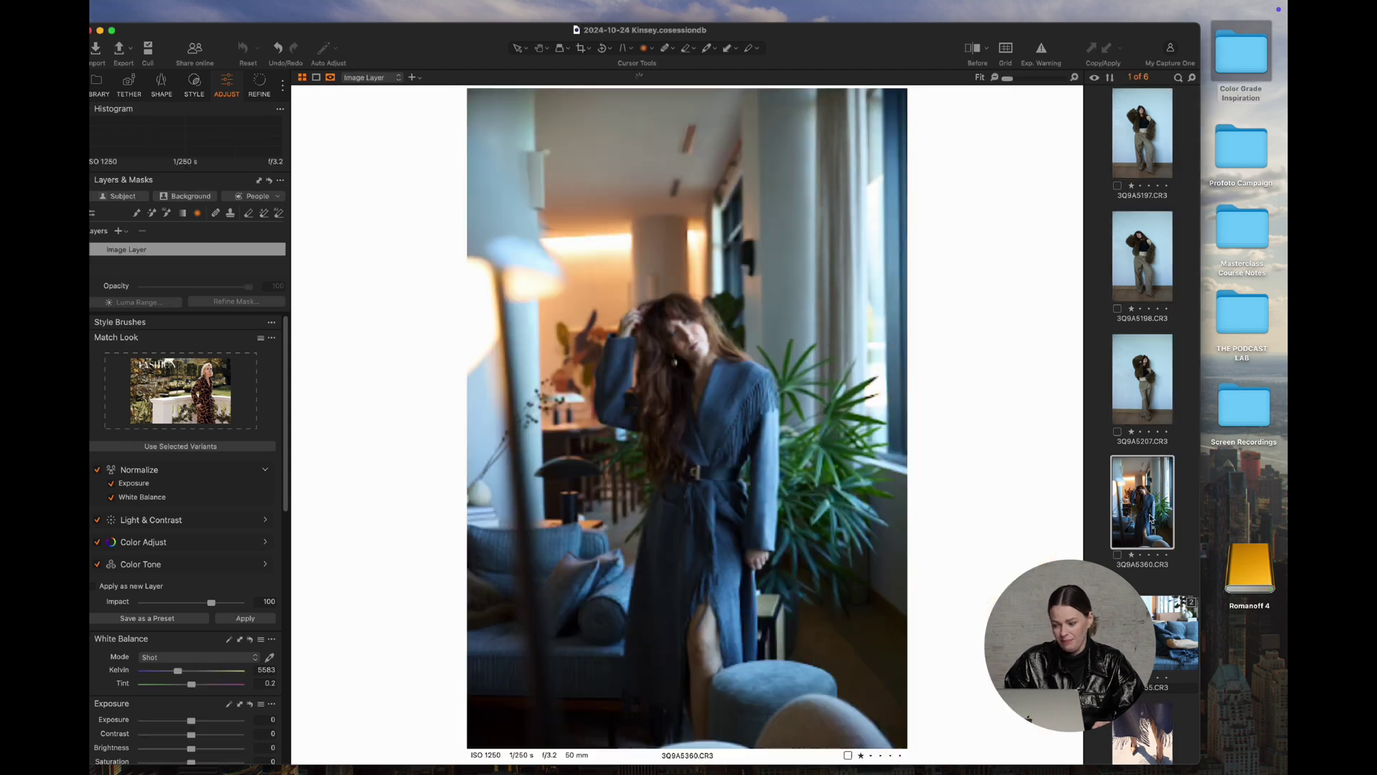
drag(1200, 522, 1270, 495)
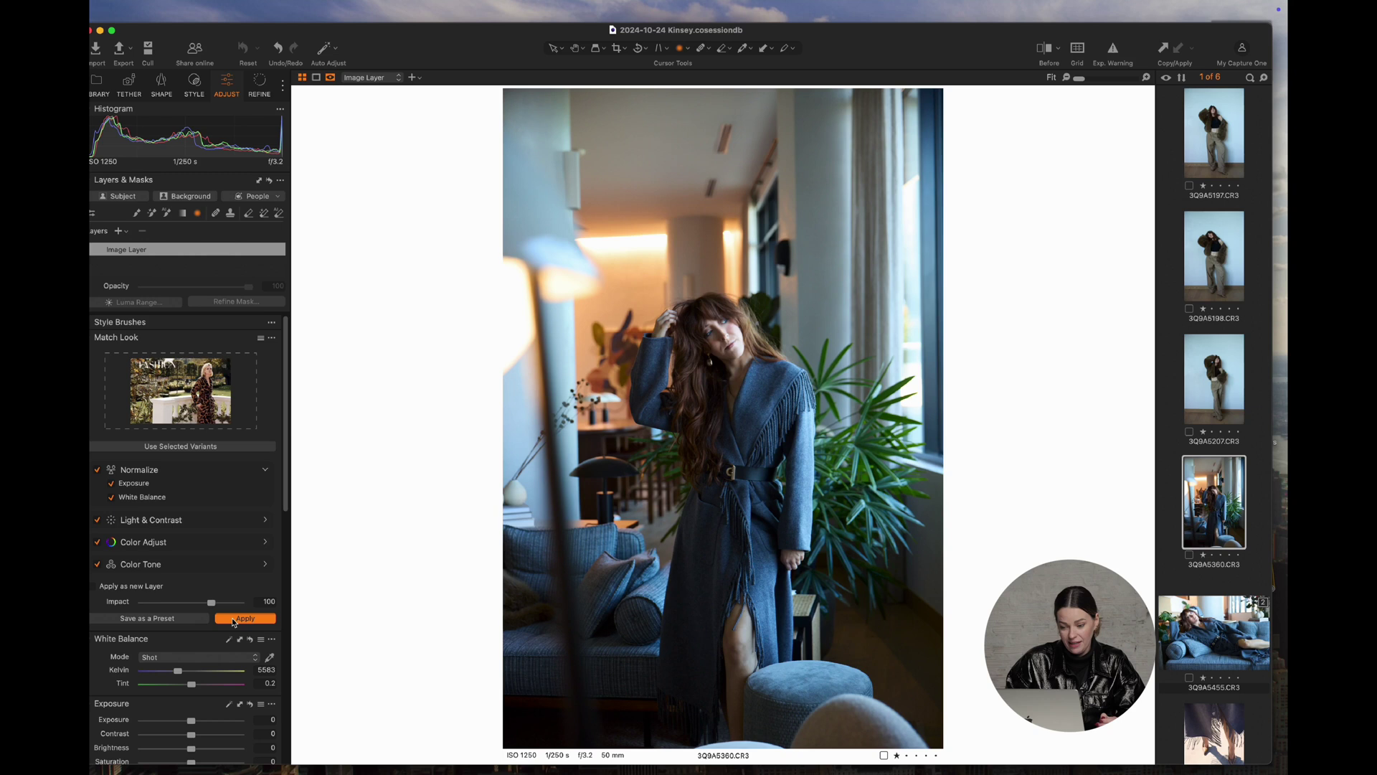
click(232, 620)
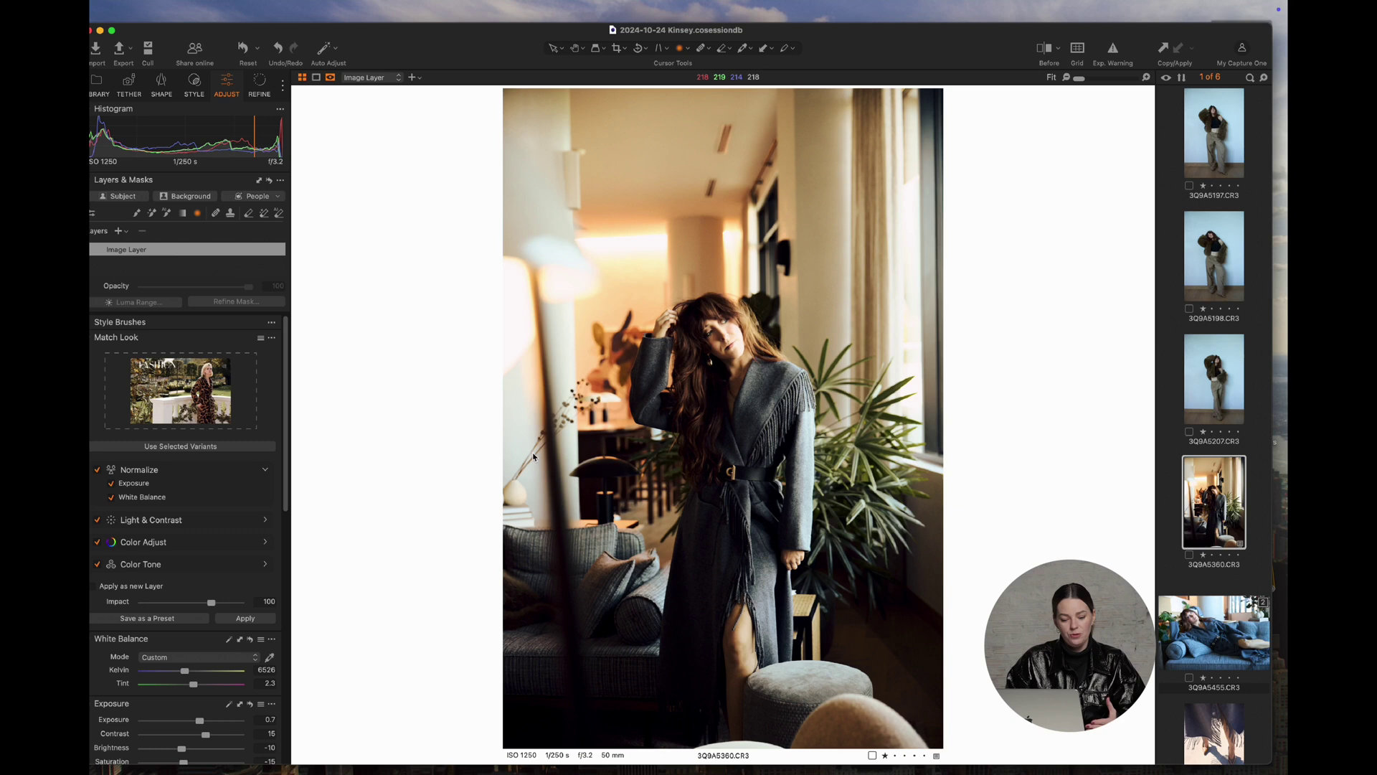
- Reapply the matched look at Impact about 60, then lower it to 53 and reapply
click(212, 604)
drag(213, 606, 171, 607)
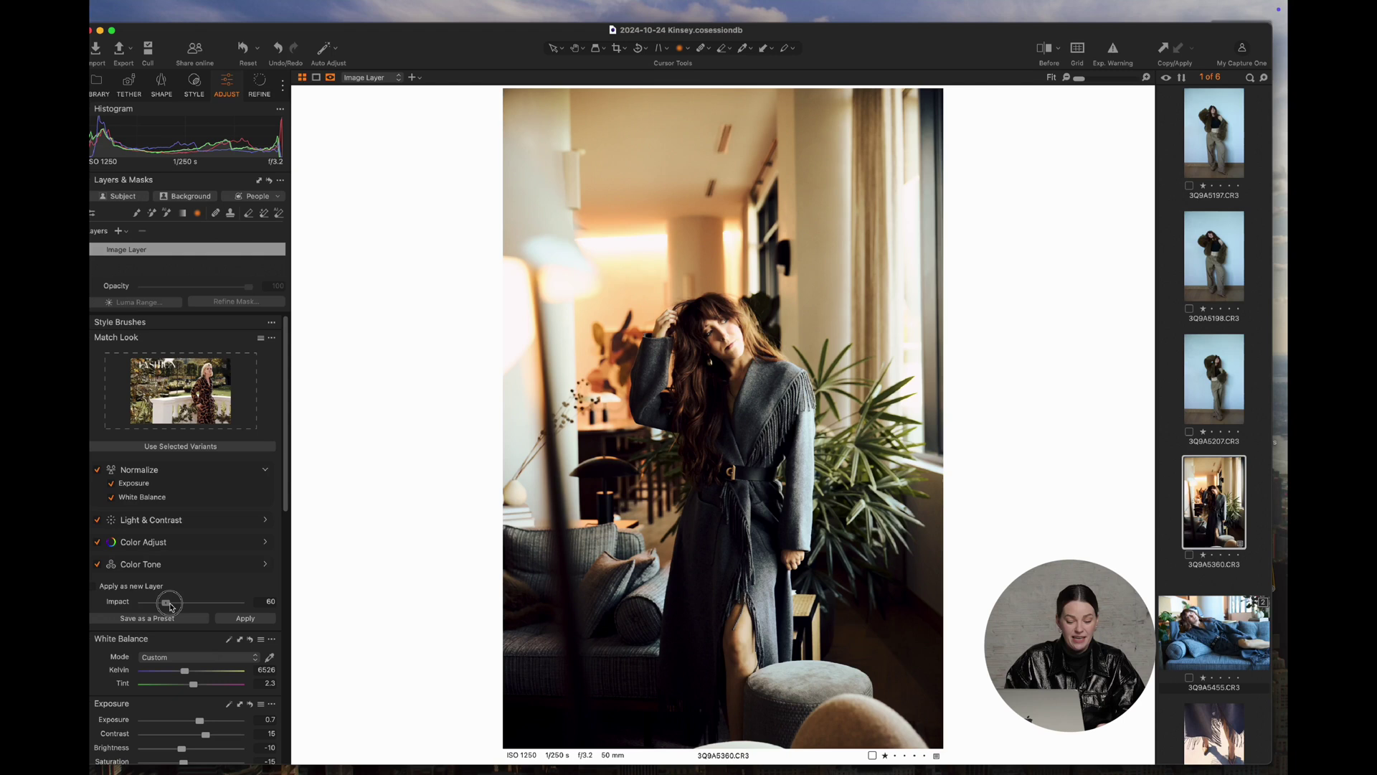
click(238, 621)
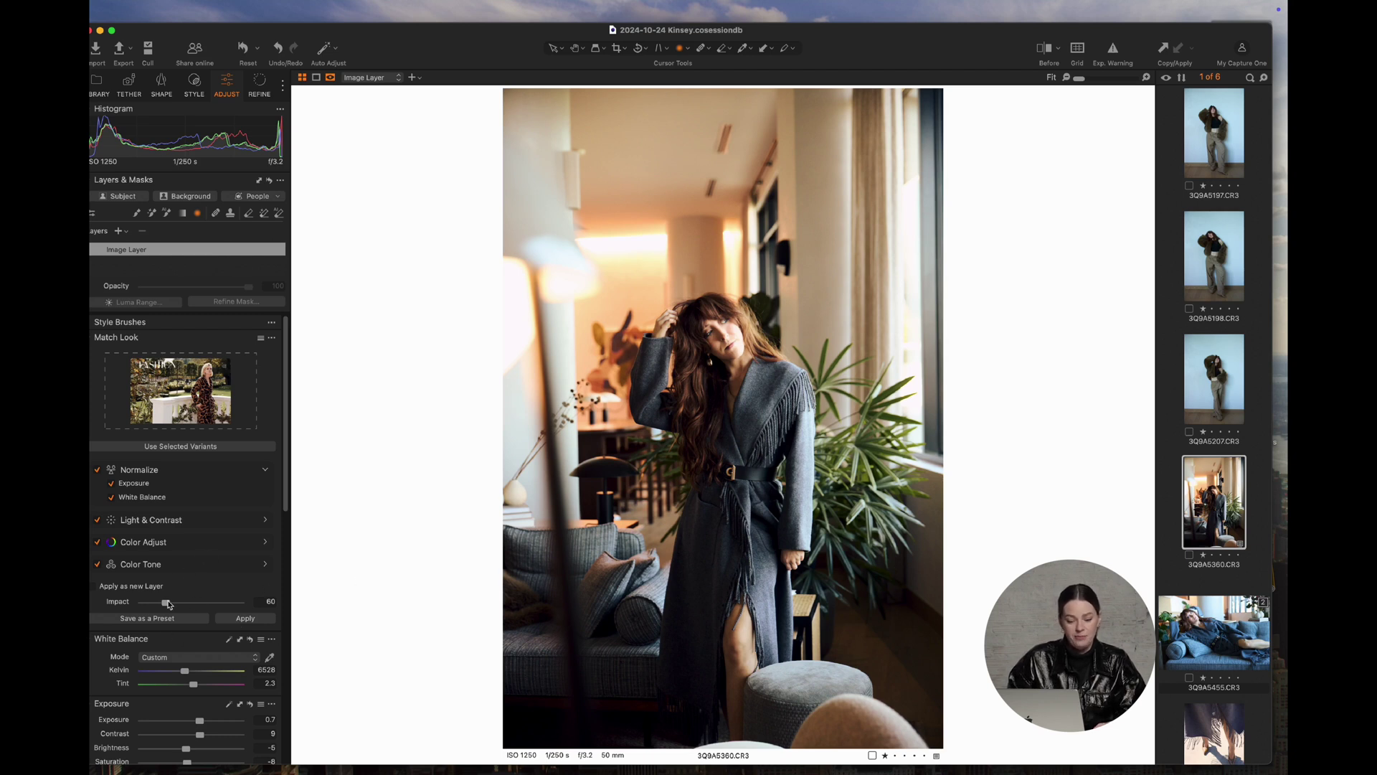
drag(167, 605, 159, 606)
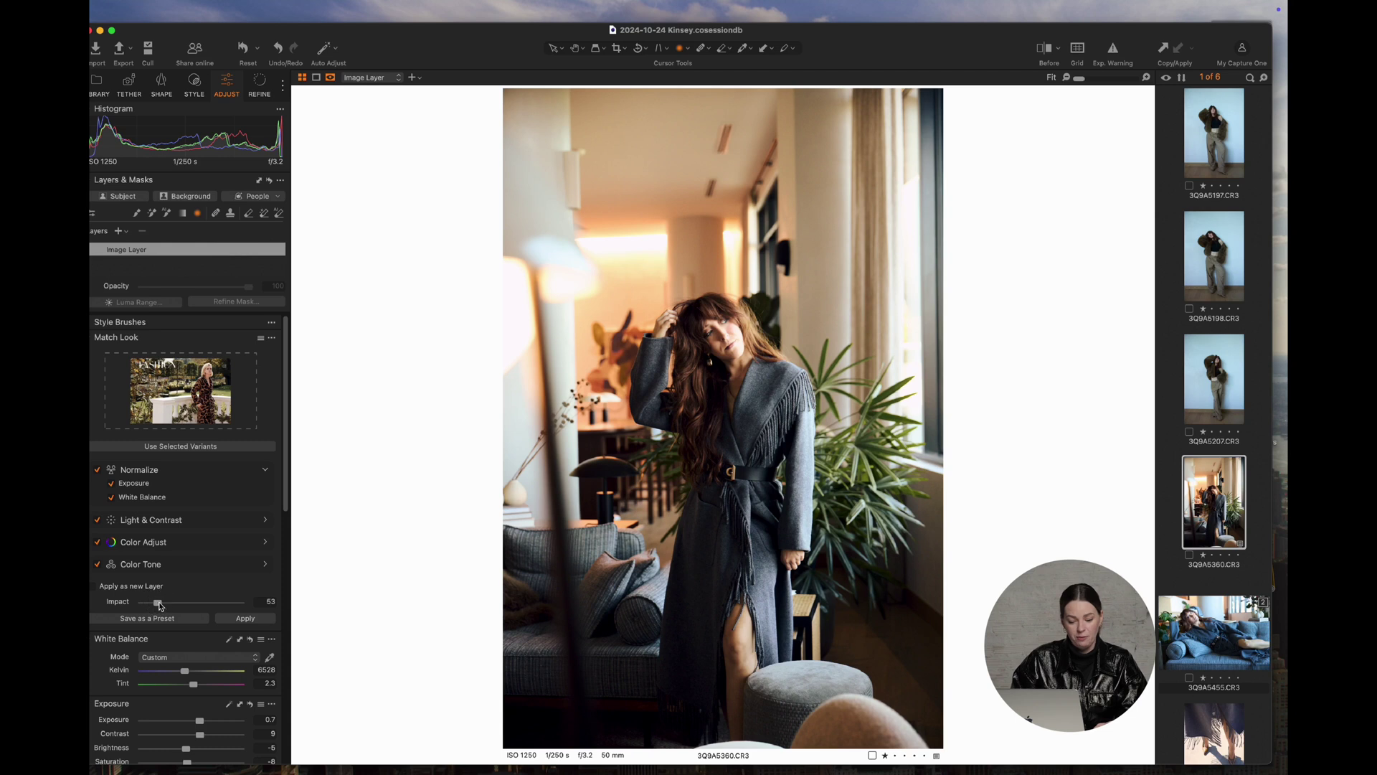
click(269, 624)
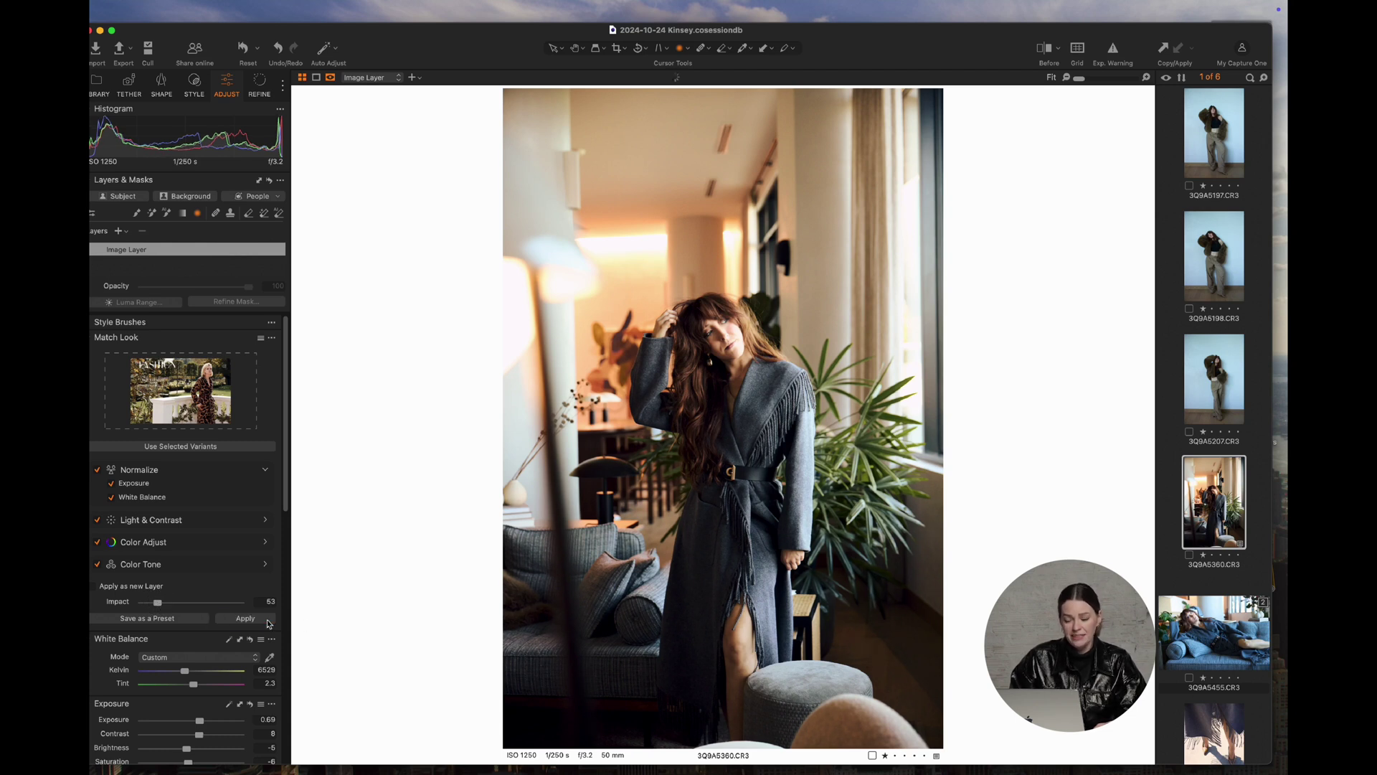
scroll(269, 623, down, 5)
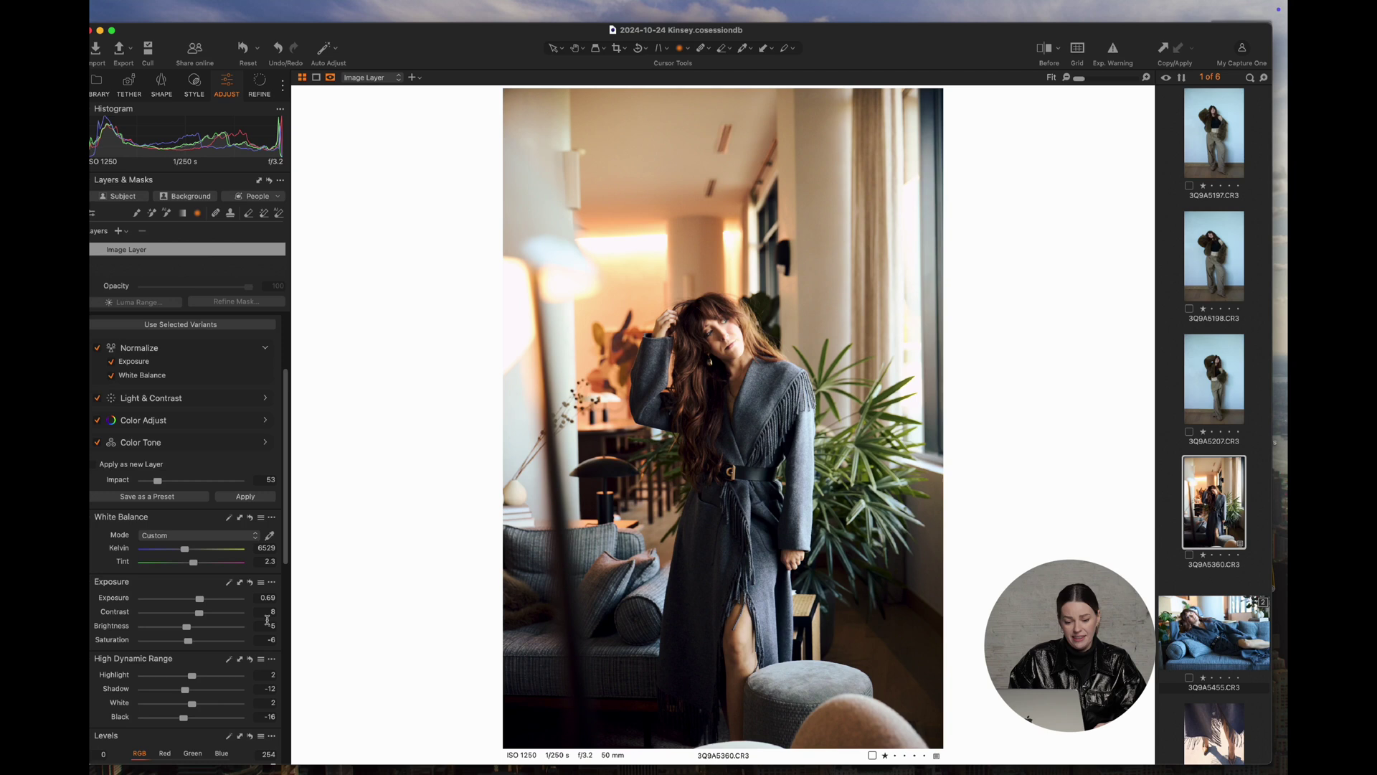
scroll(268, 620, down, 5)
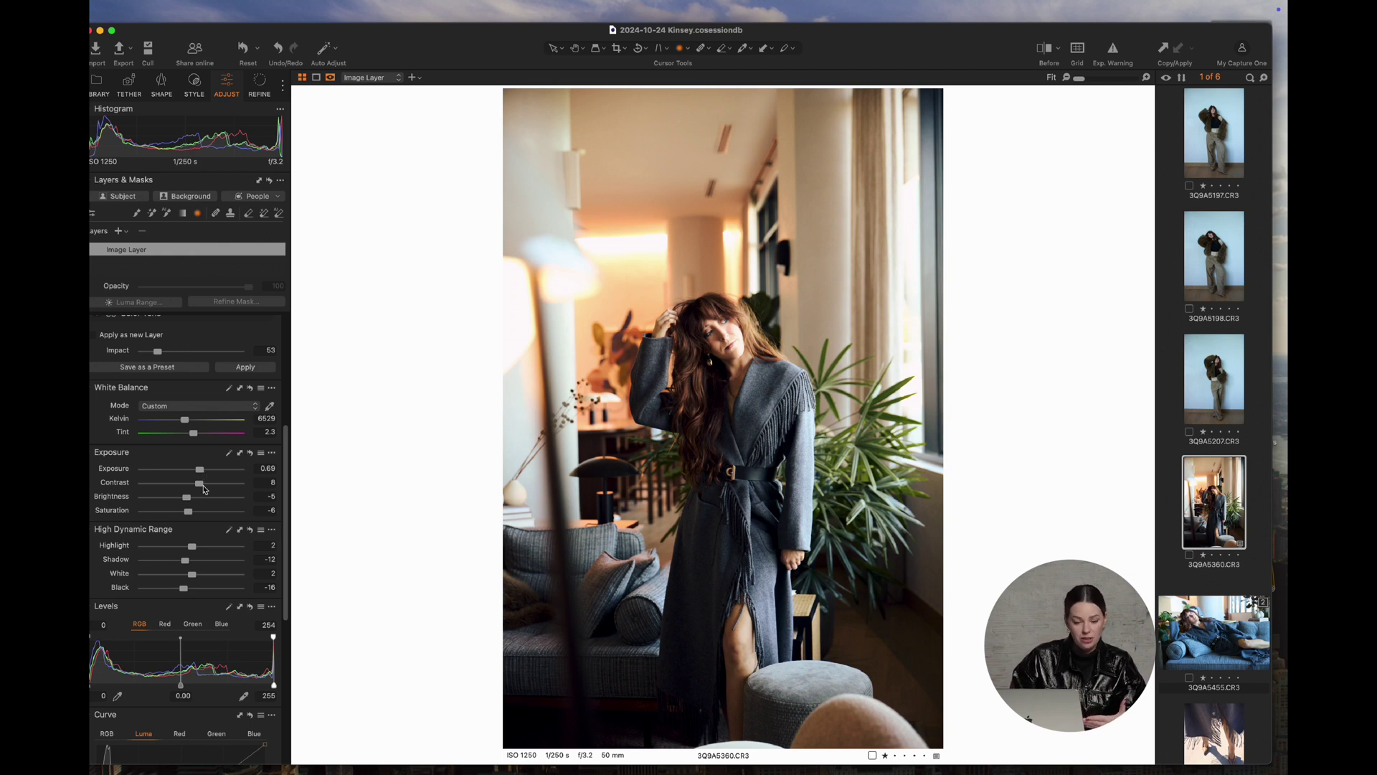
scroll(207, 550, down, 3)
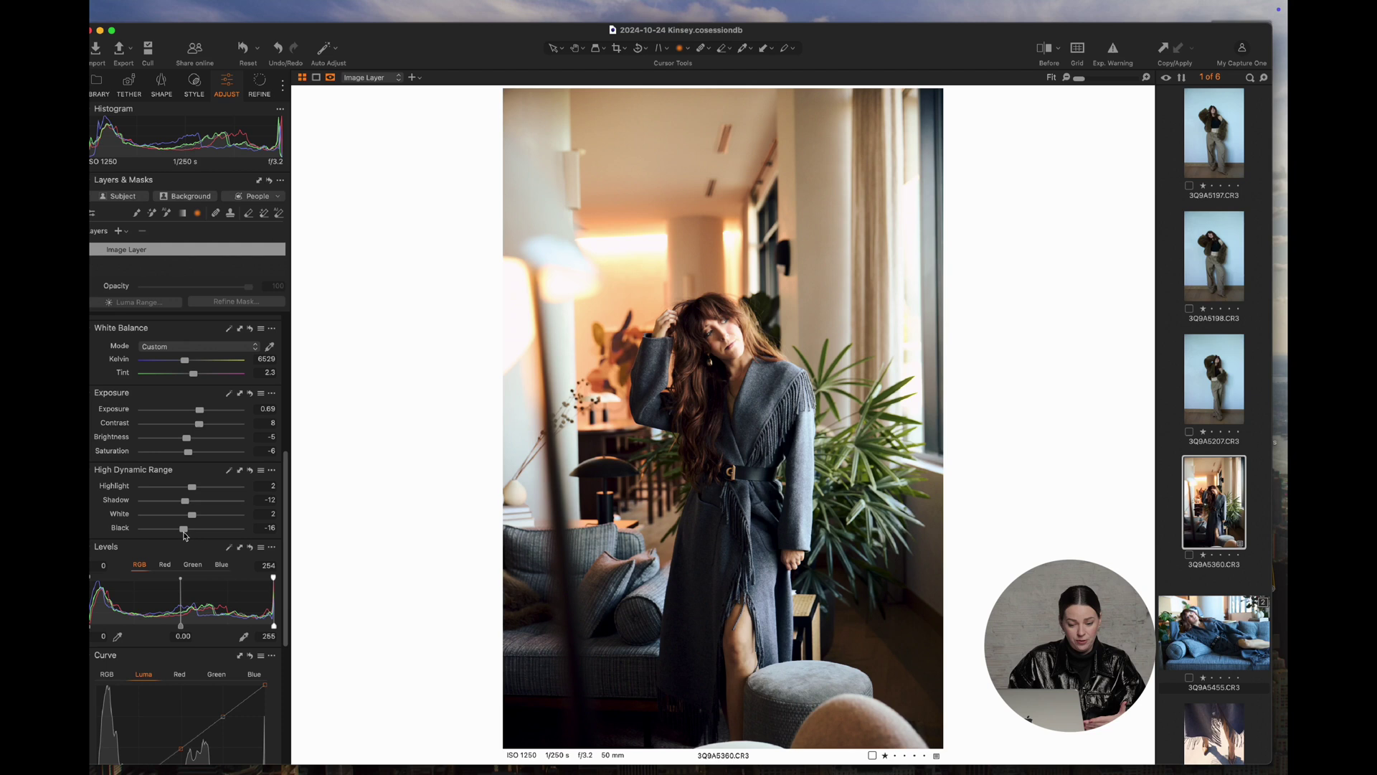
scroll(188, 615, down, 6)
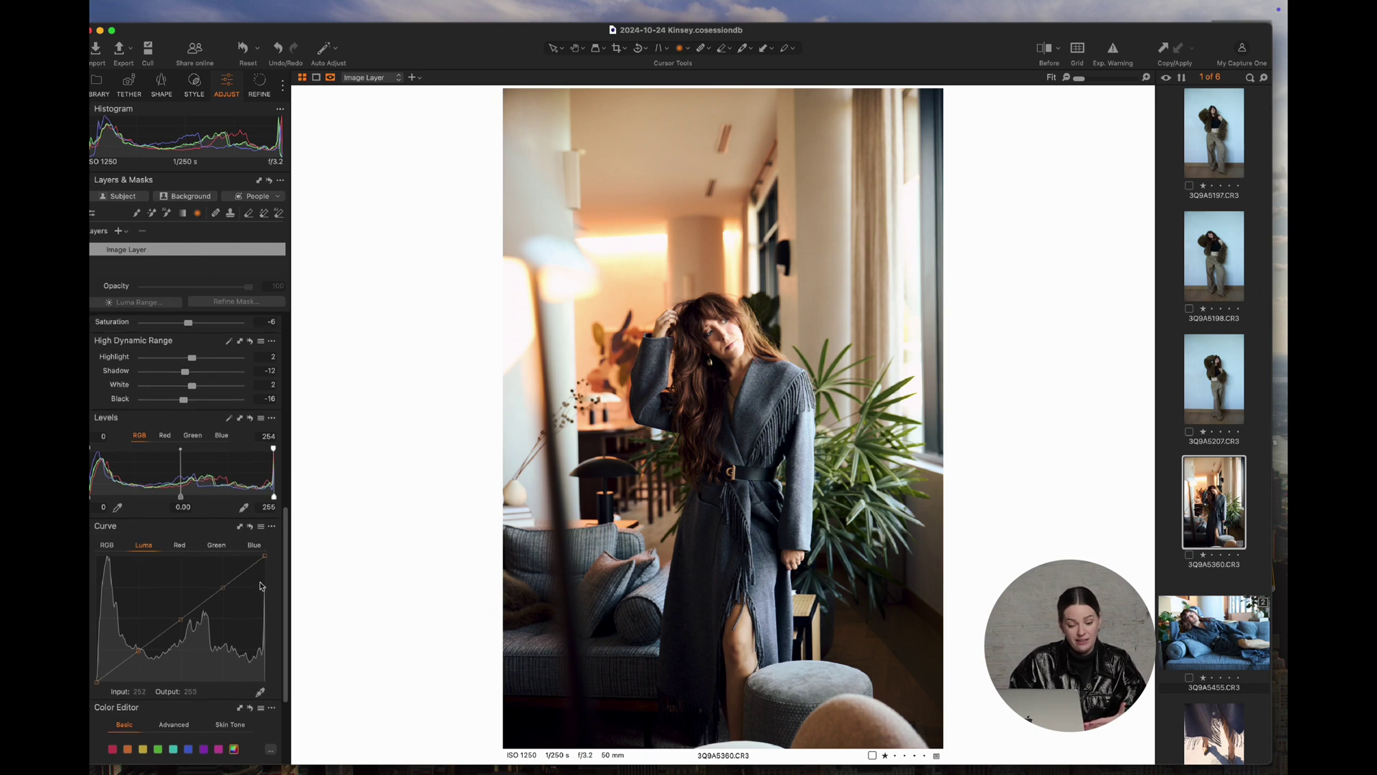
click(179, 547)
click(216, 545)
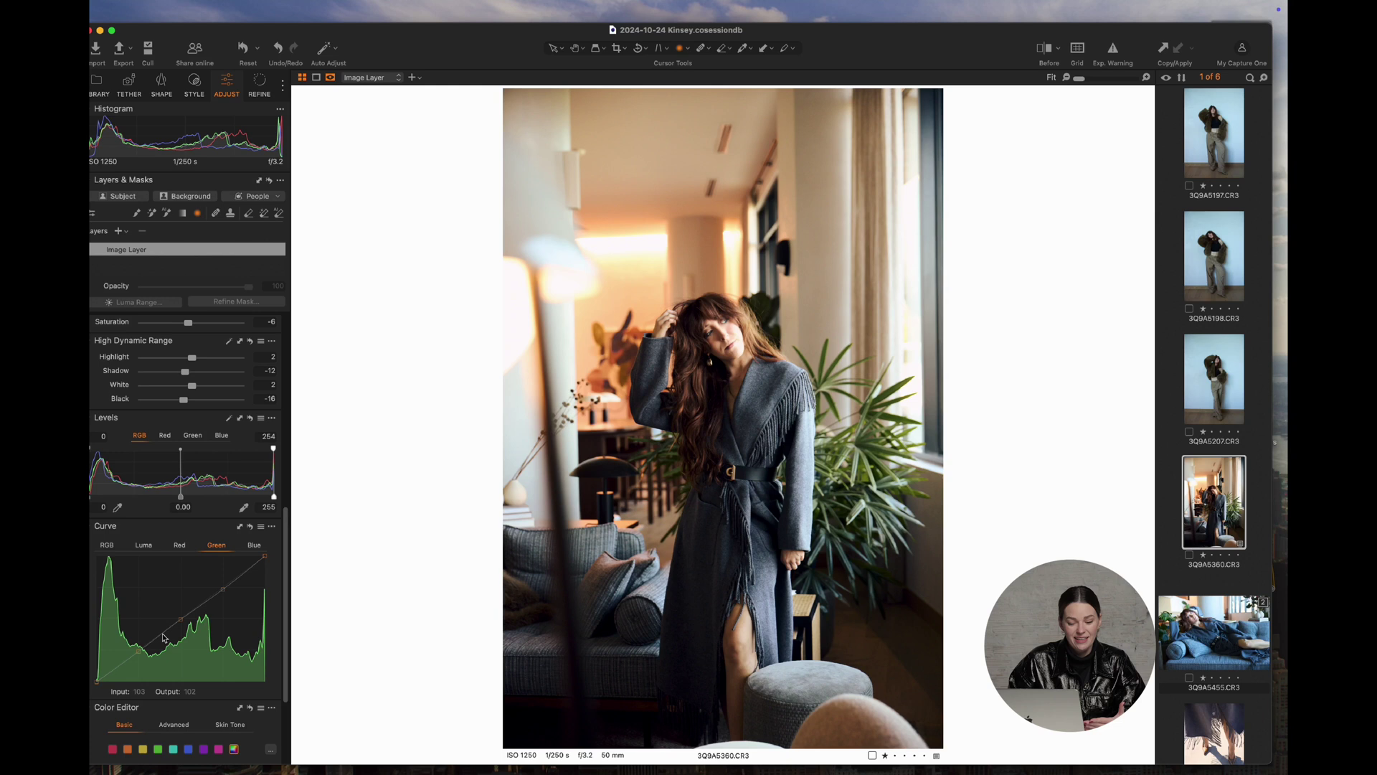
scroll(163, 638, up, 3)
scroll(164, 637, down, 3)
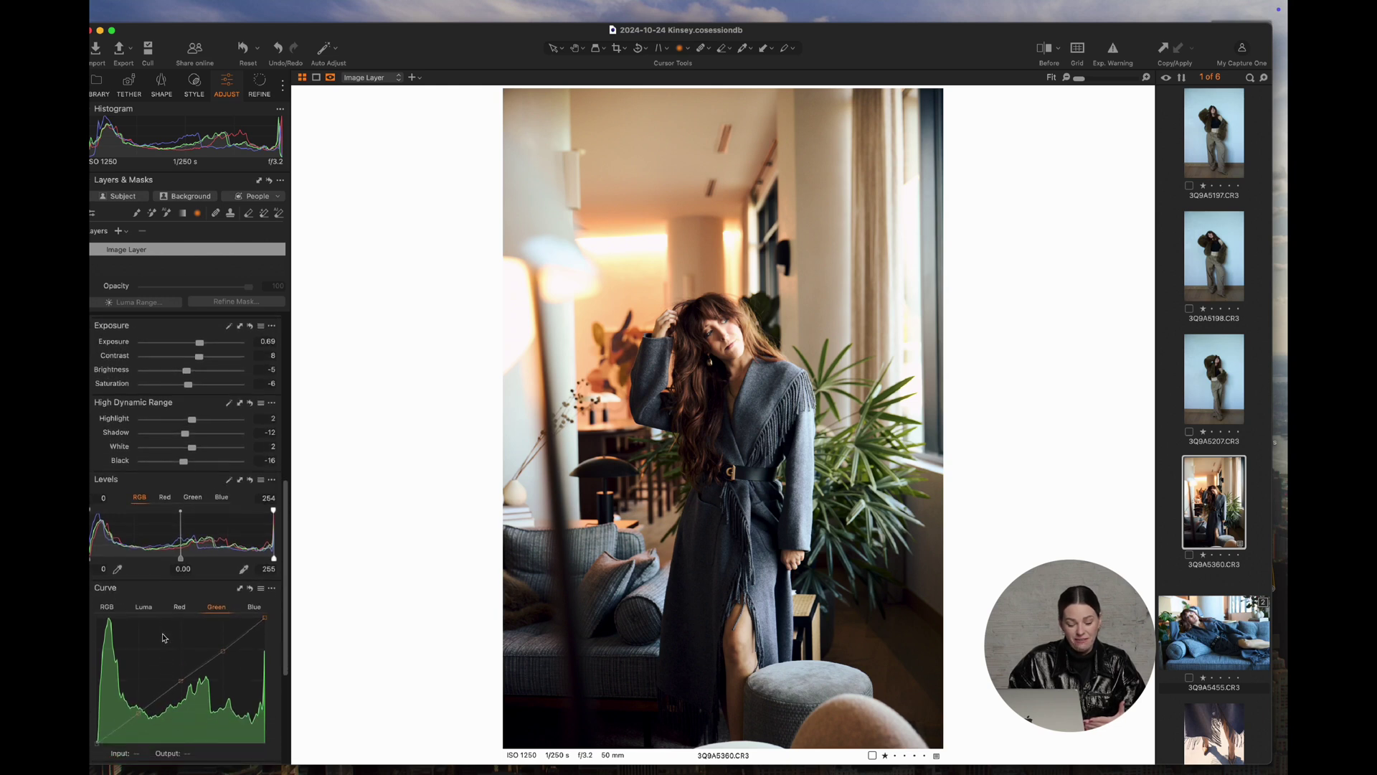
scroll(164, 637, down, 1)
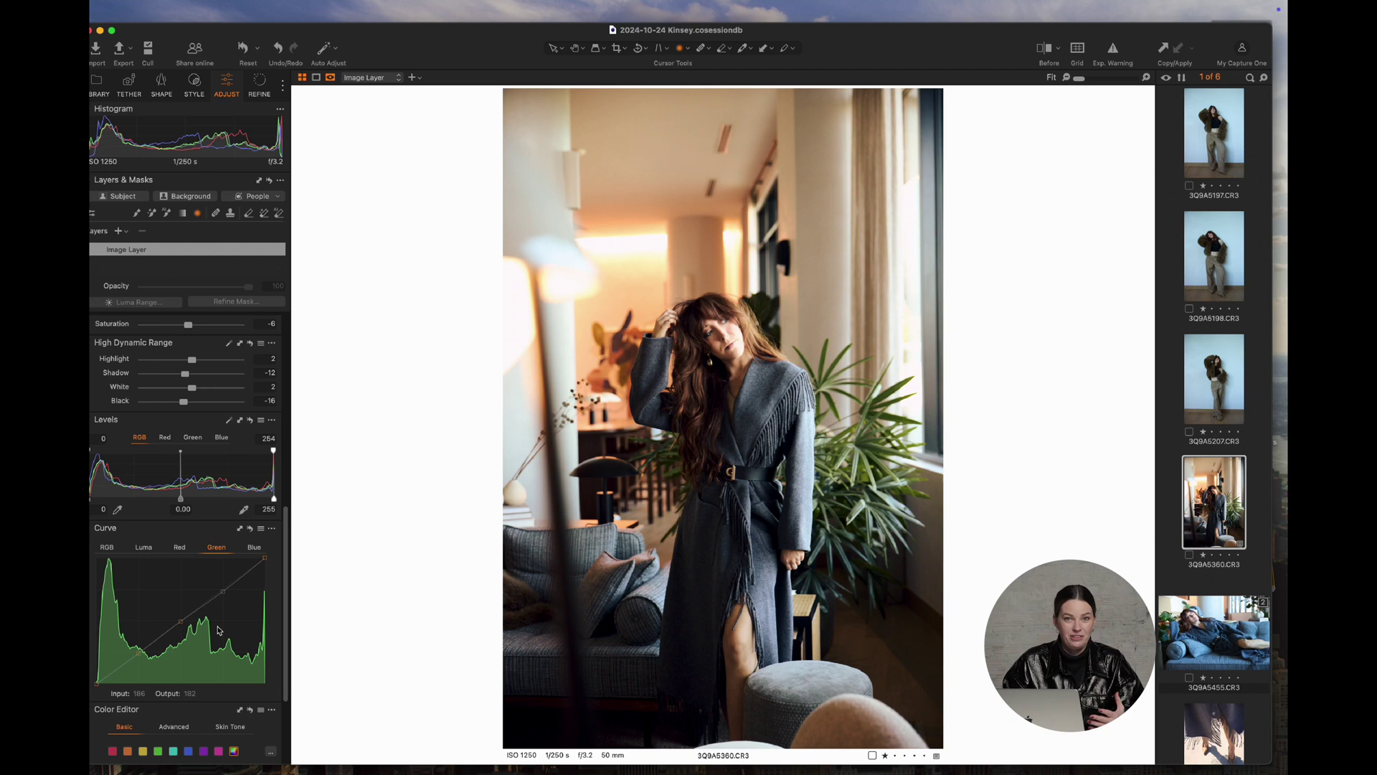
scroll(219, 630, up, 8)
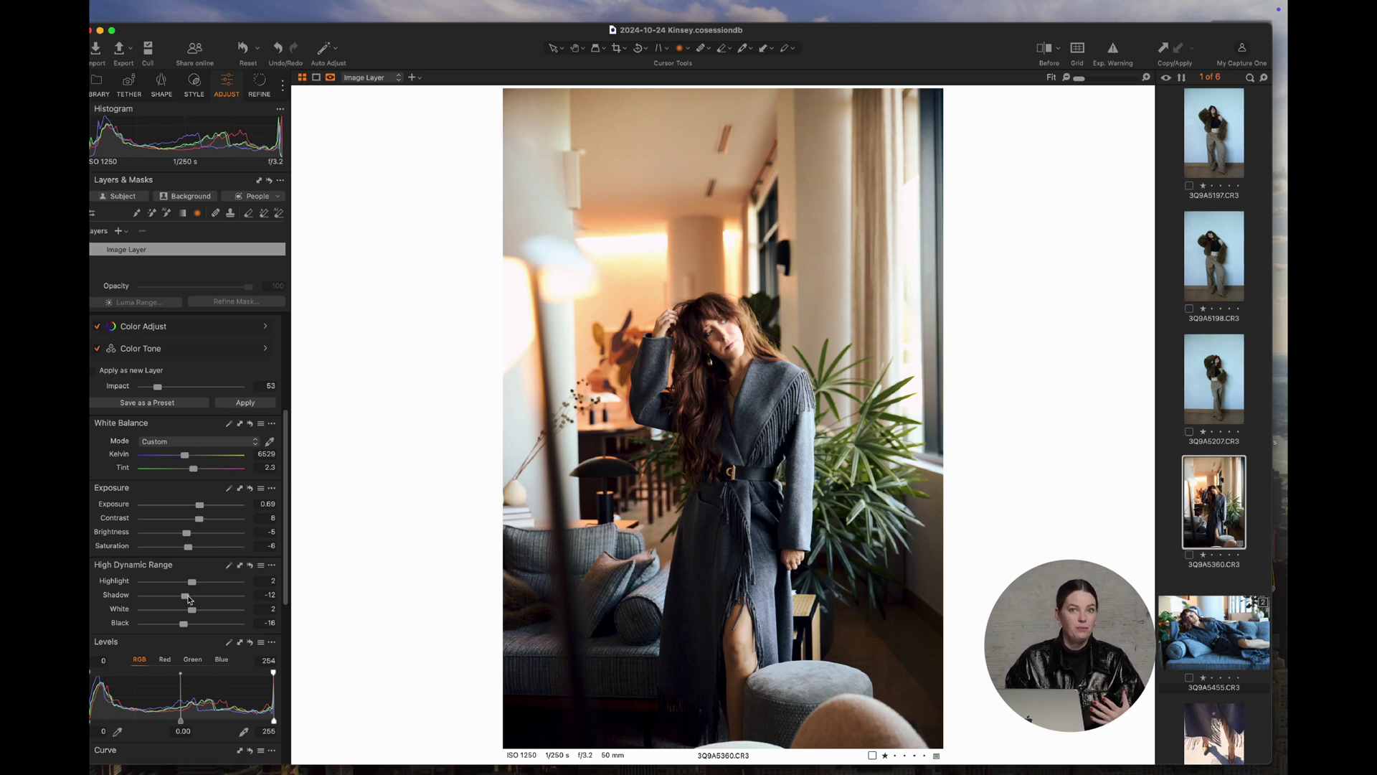
- Raise Shadow from -12 to 3 and lower Highlight from 2 to -3 in High Dynamic Range
click(189, 598)
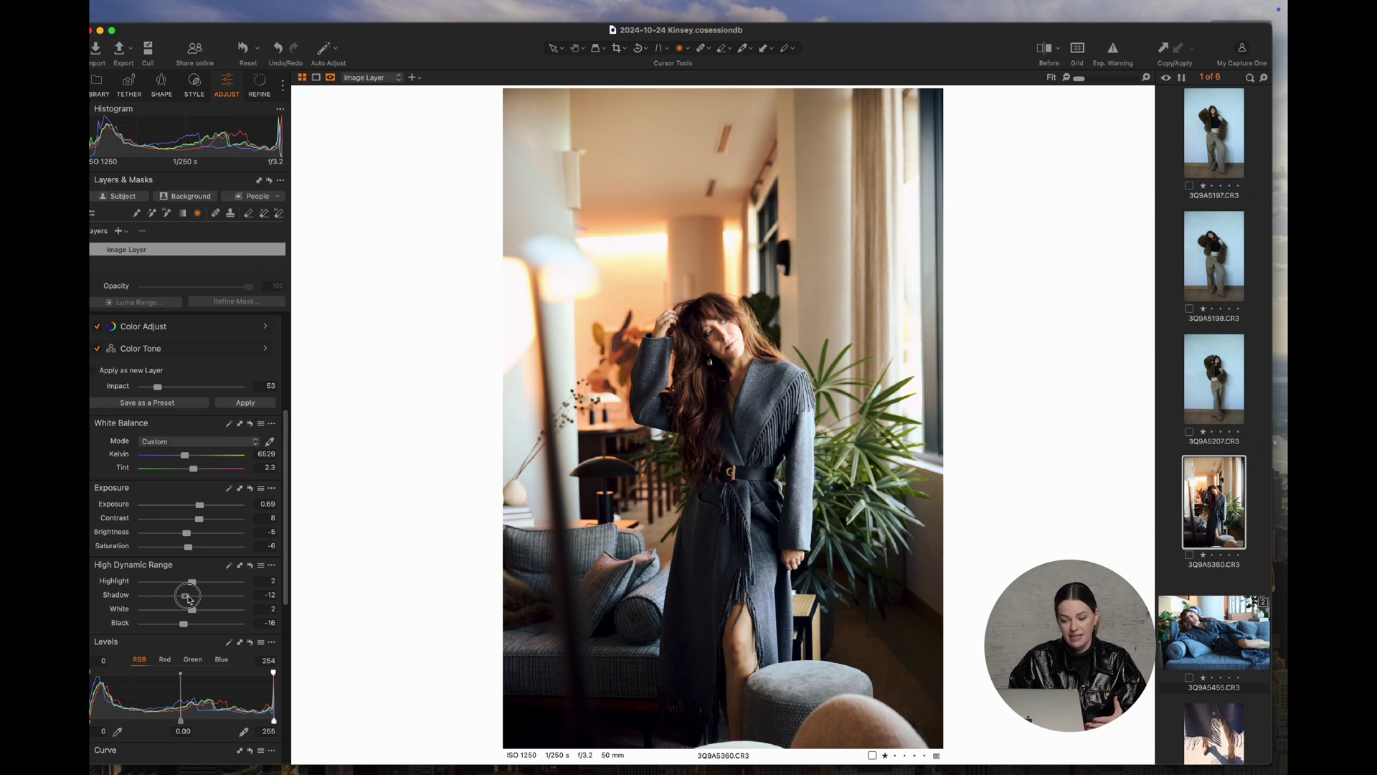
drag(188, 598, 192, 596)
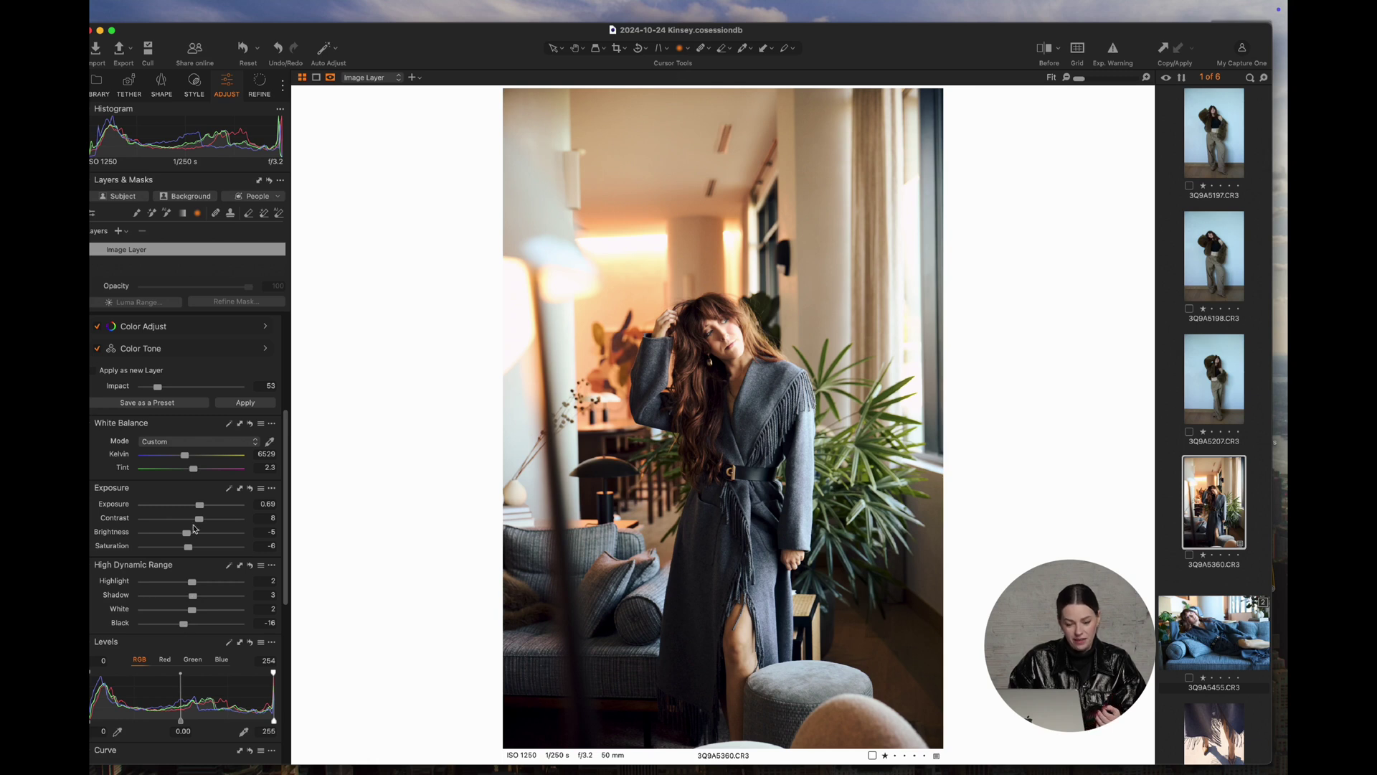
drag(191, 582, 190, 586)
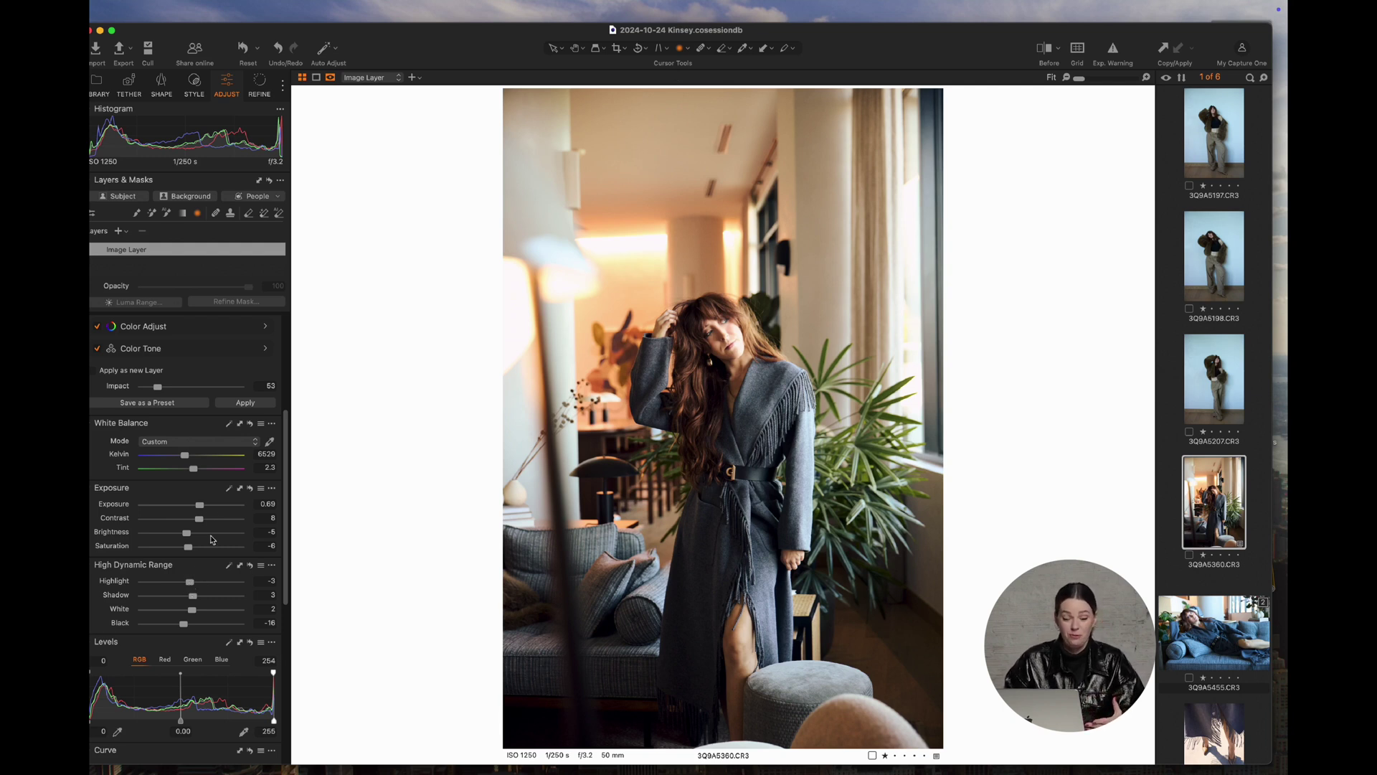
scroll(215, 484, up, 5)
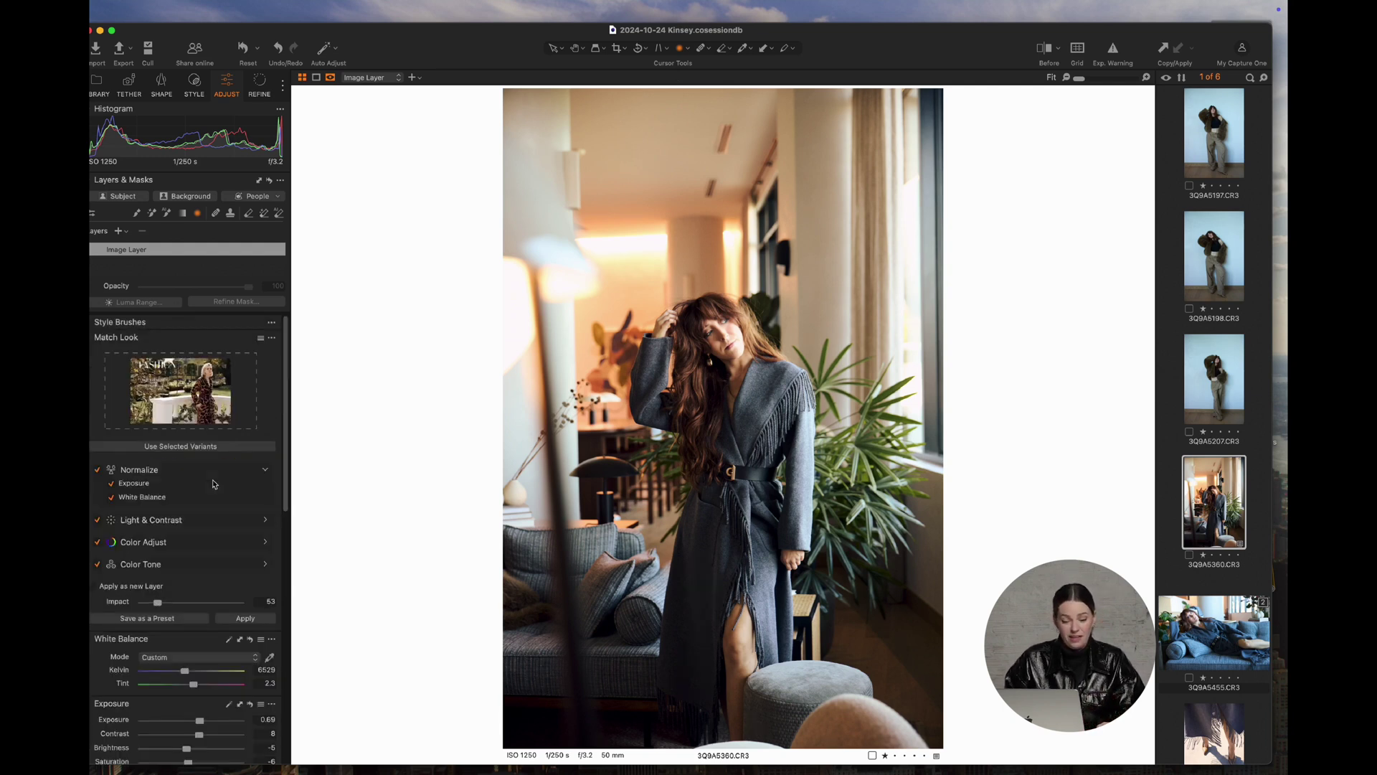
- Save the current look as a Match Look custom preset, stored as Match Look 2.copreset
click(262, 340)
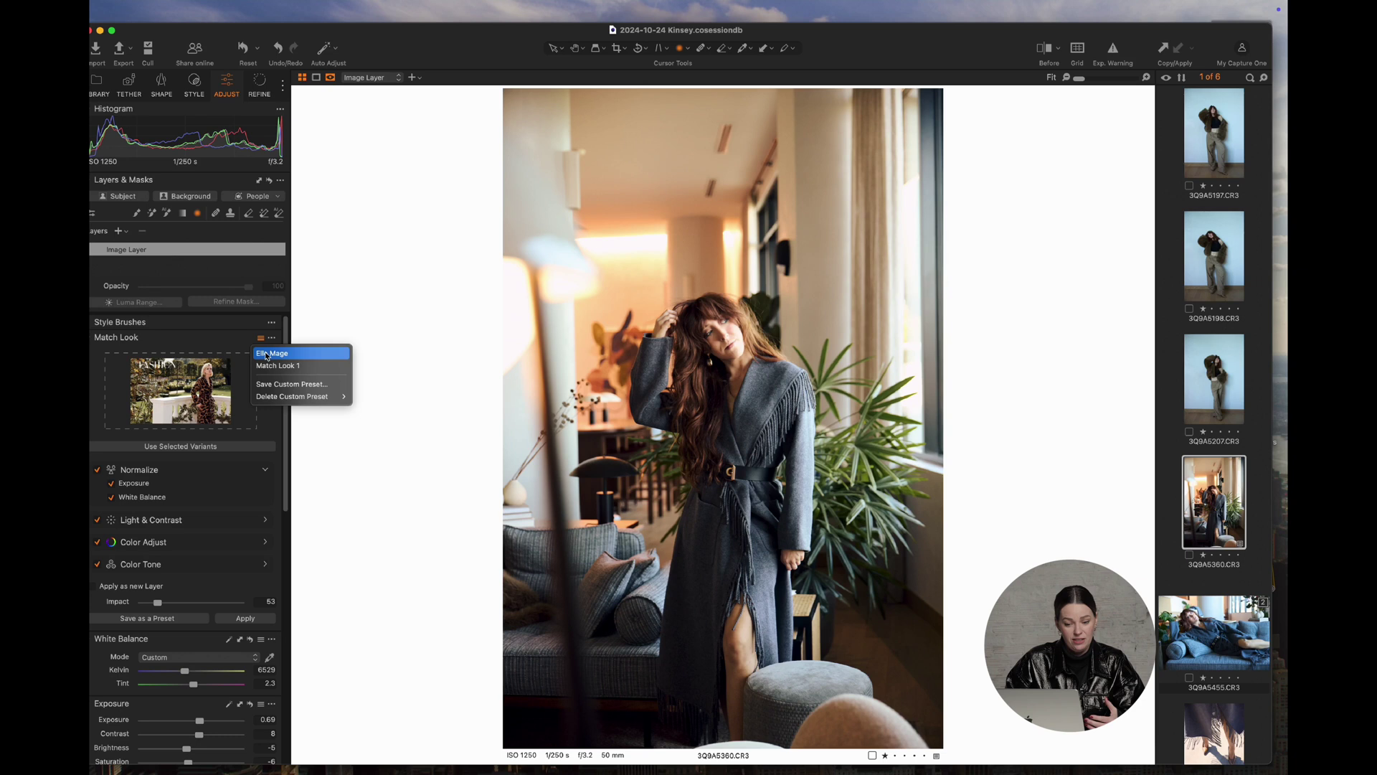
click(274, 384)
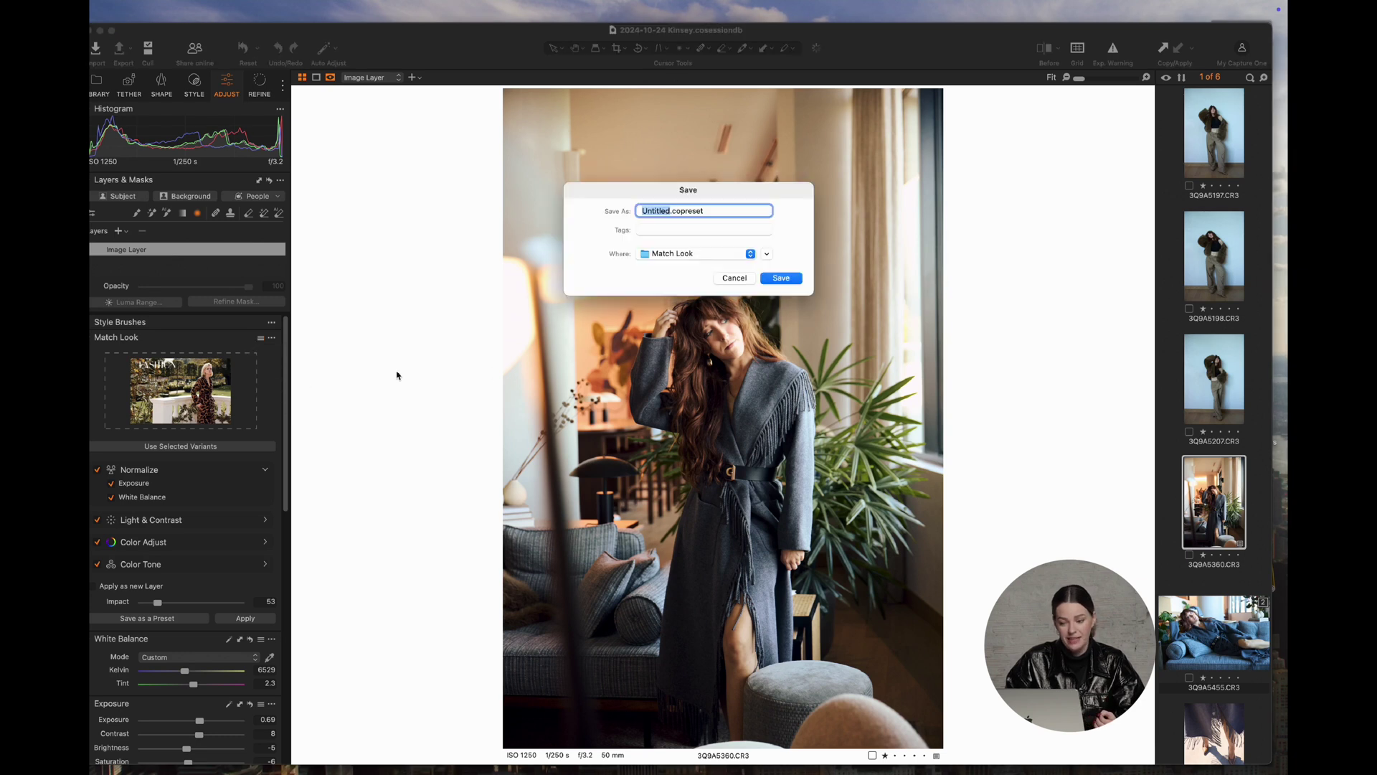
text(Match Lo)
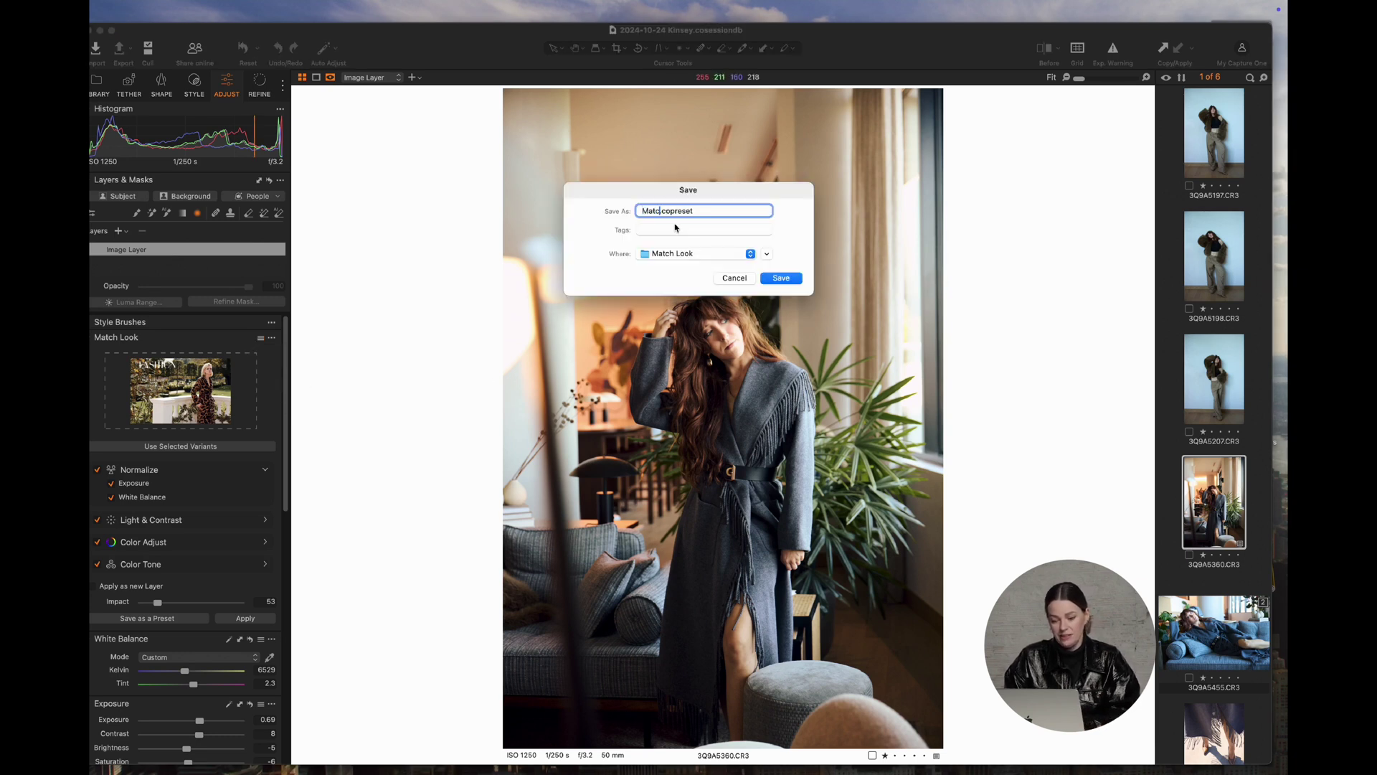
text(ok 2)
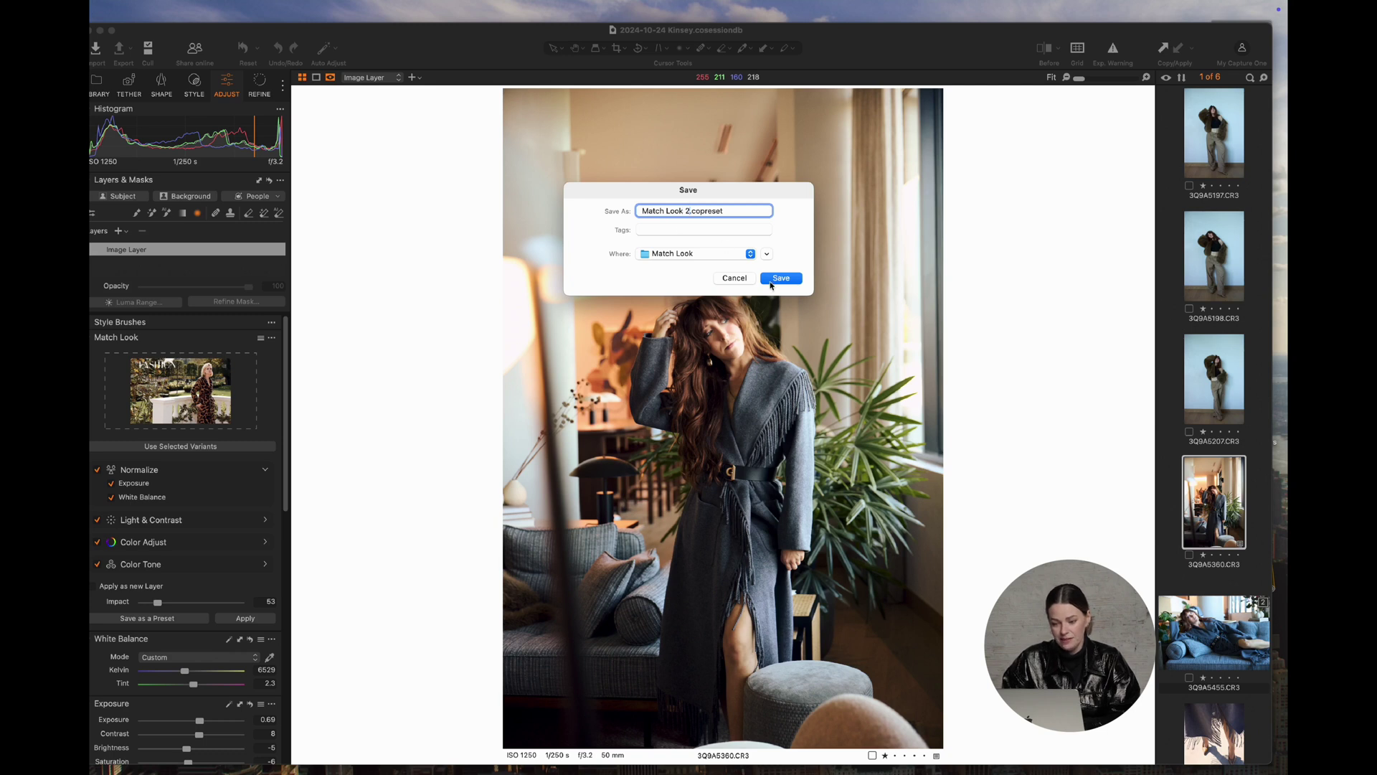
click(773, 279)
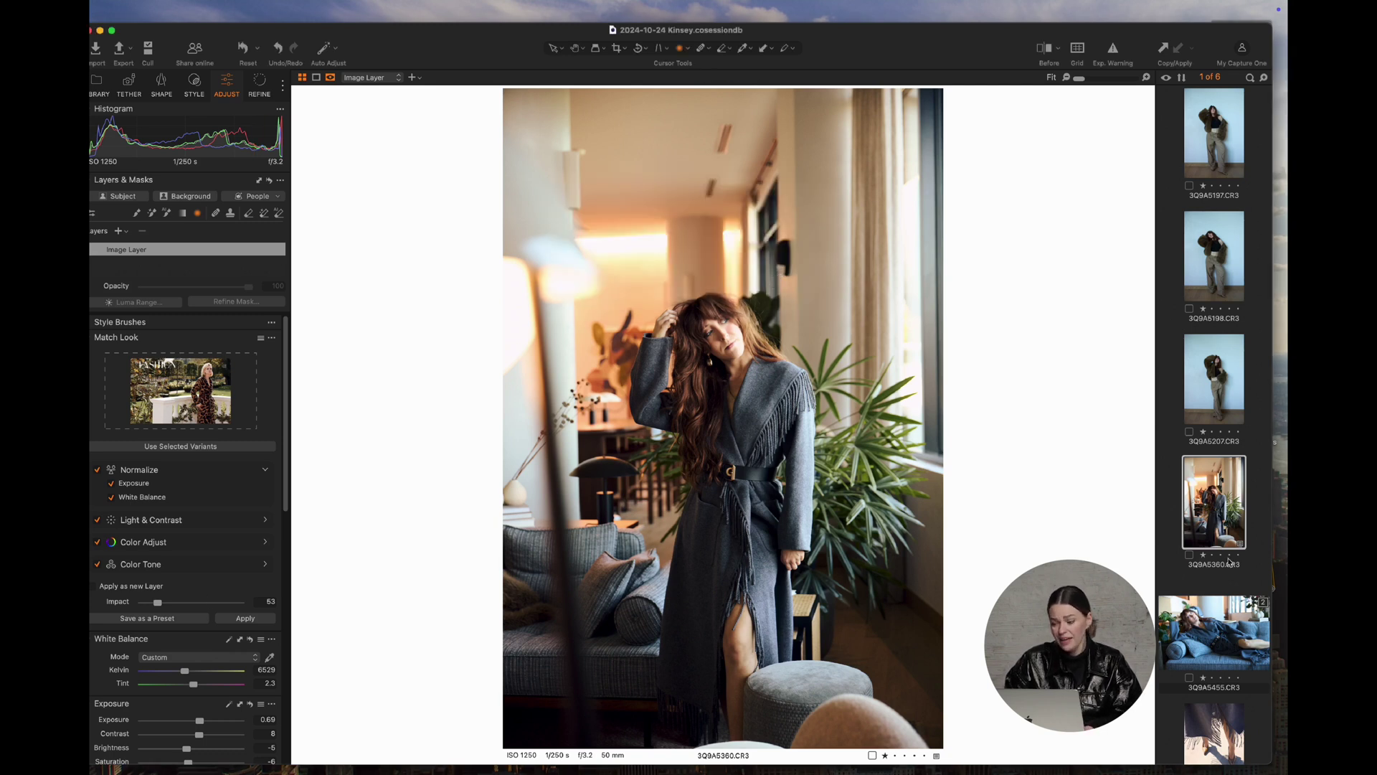
- Apply the Match Look 2 preset to 3Q9A5455, then select the heels photo 3Q9A5681
click(1230, 633)
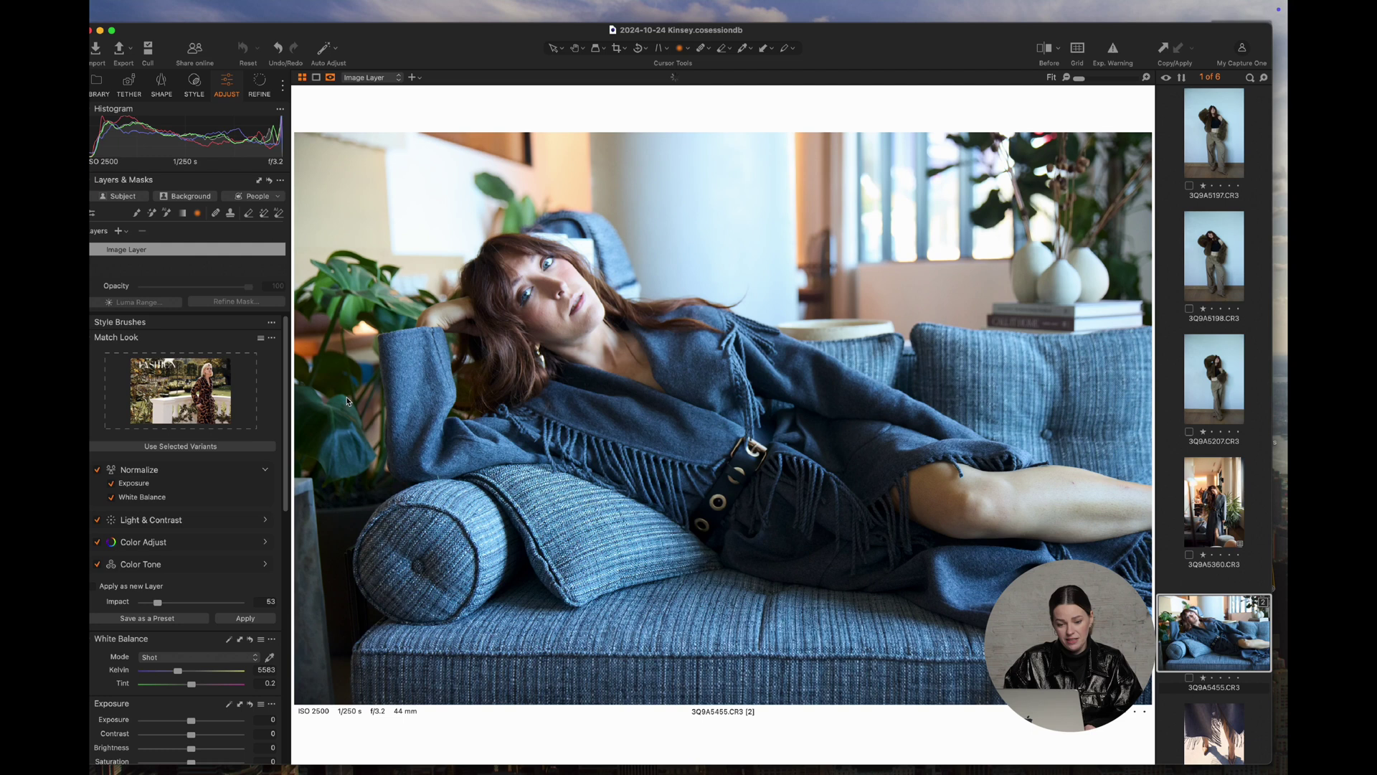
scroll(219, 391, down, 1)
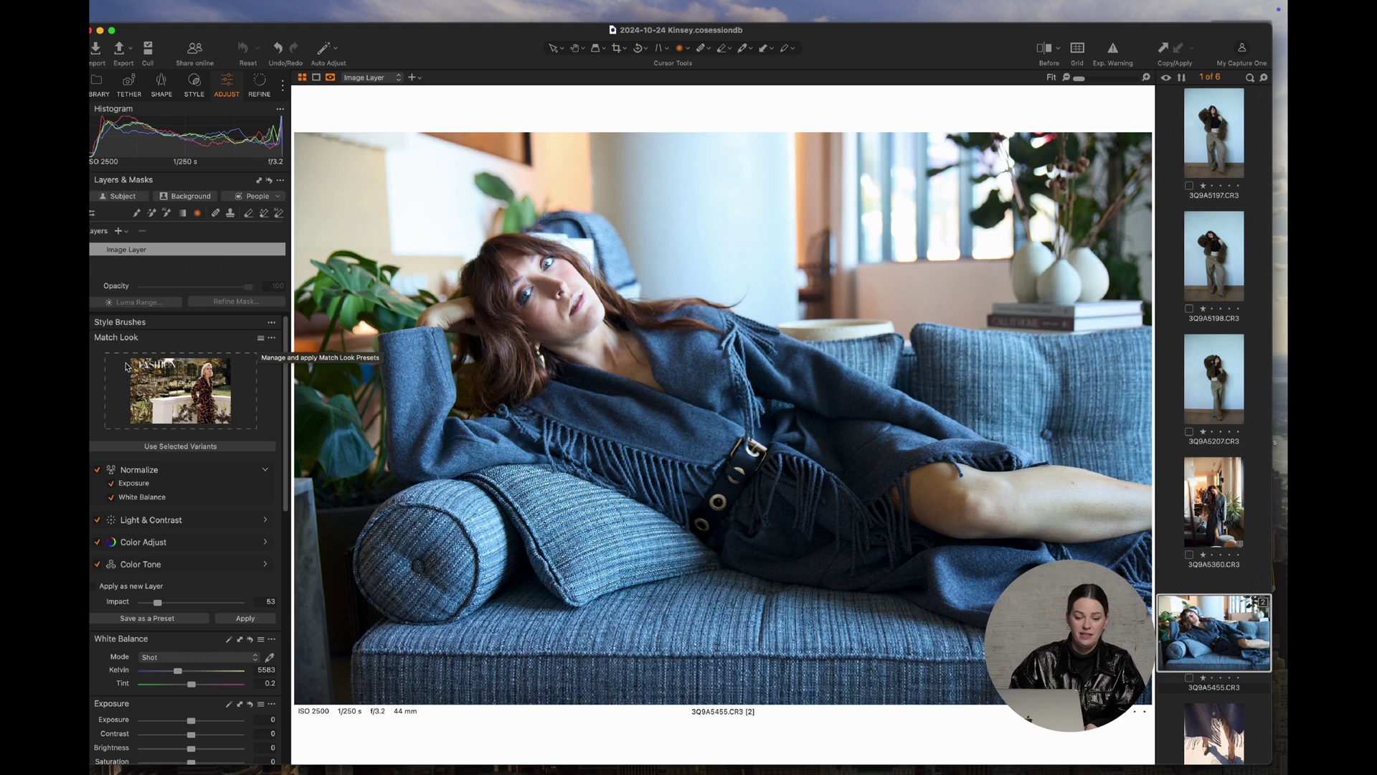
click(260, 340)
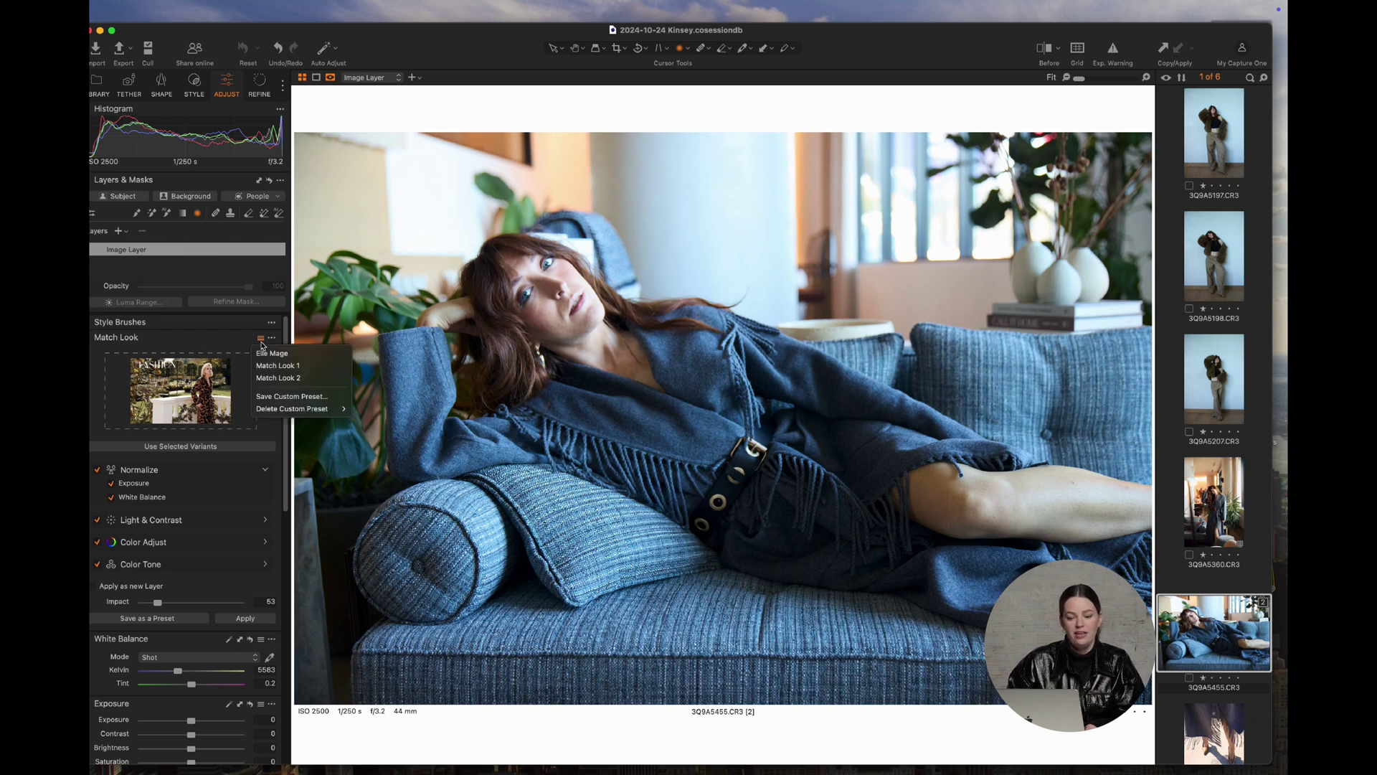
click(269, 378)
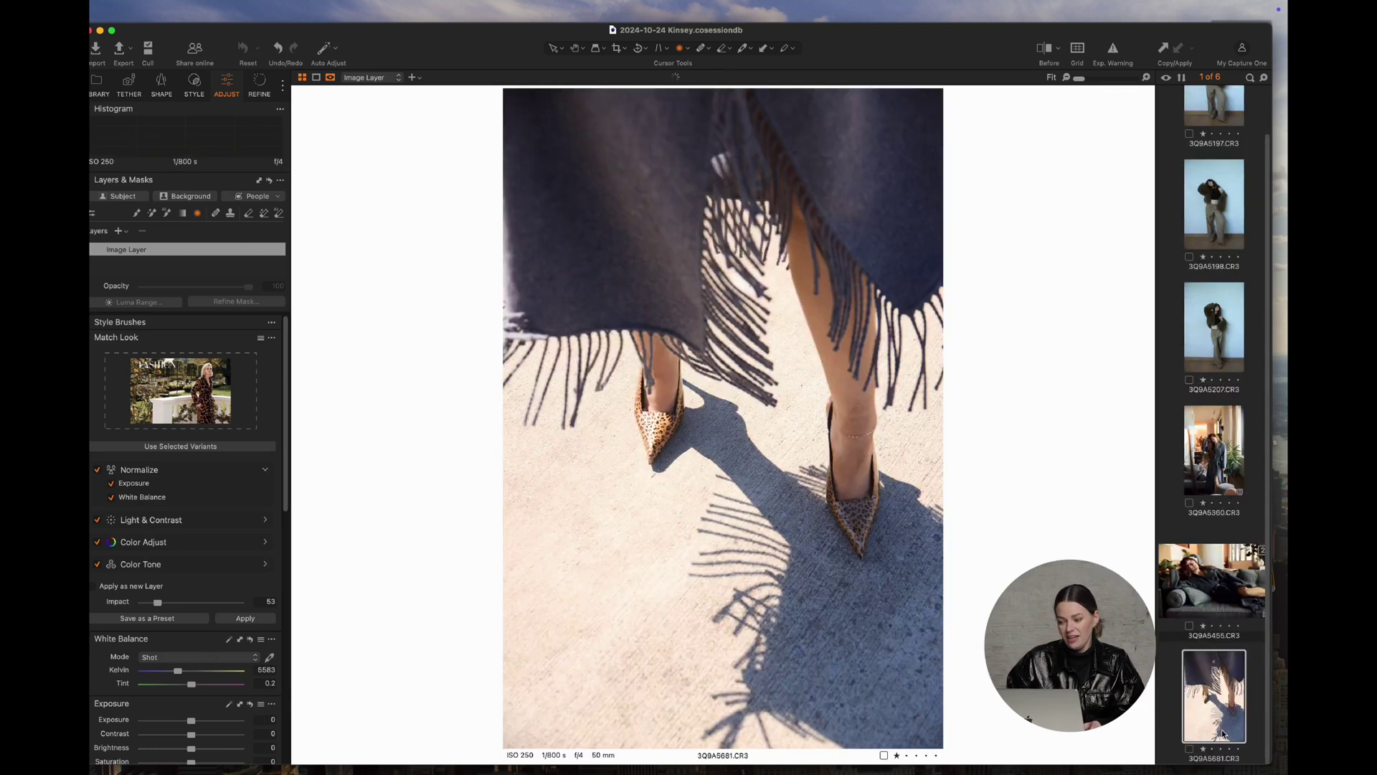
click(1224, 733)
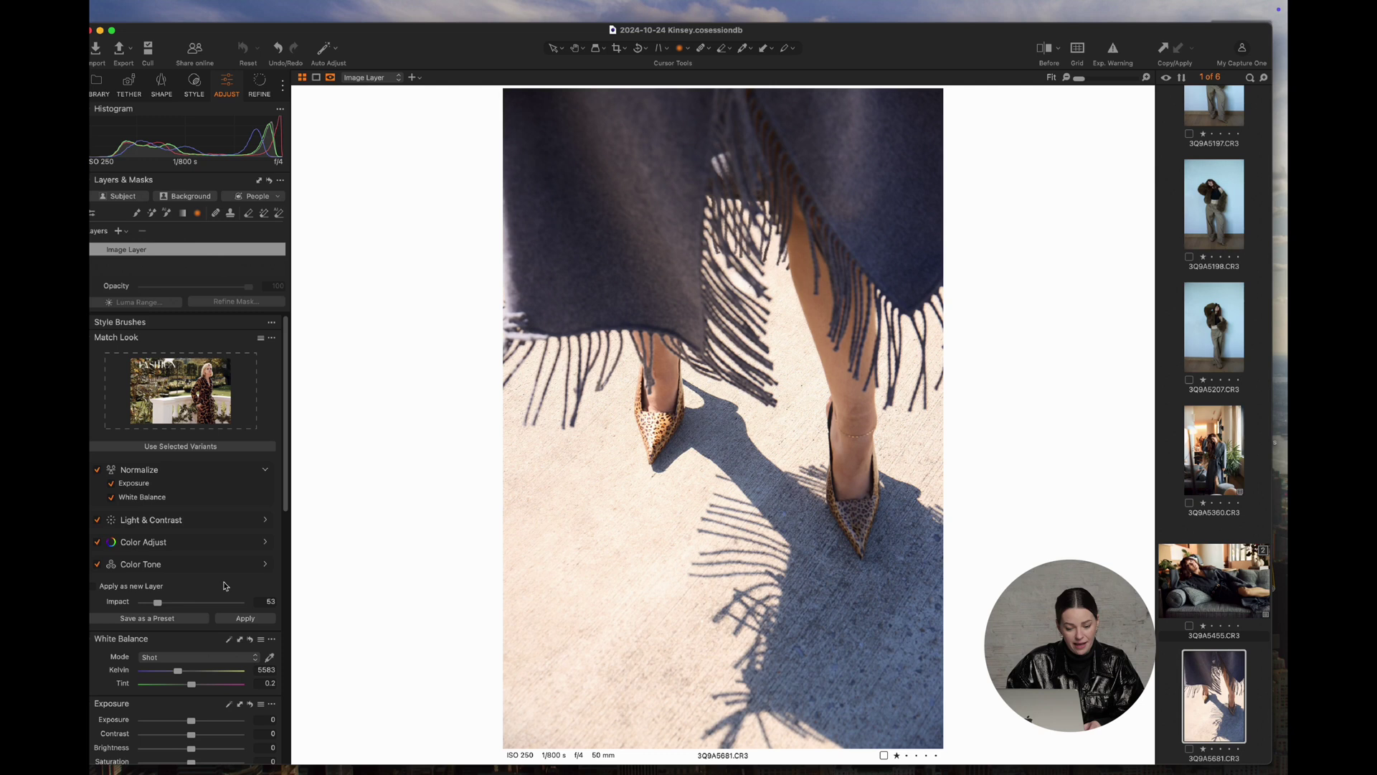
- Apply the look to 3Q9A5681 as a new layer at 47% opacity, then select 3Q9A5197, 5198, 5207
click(95, 586)
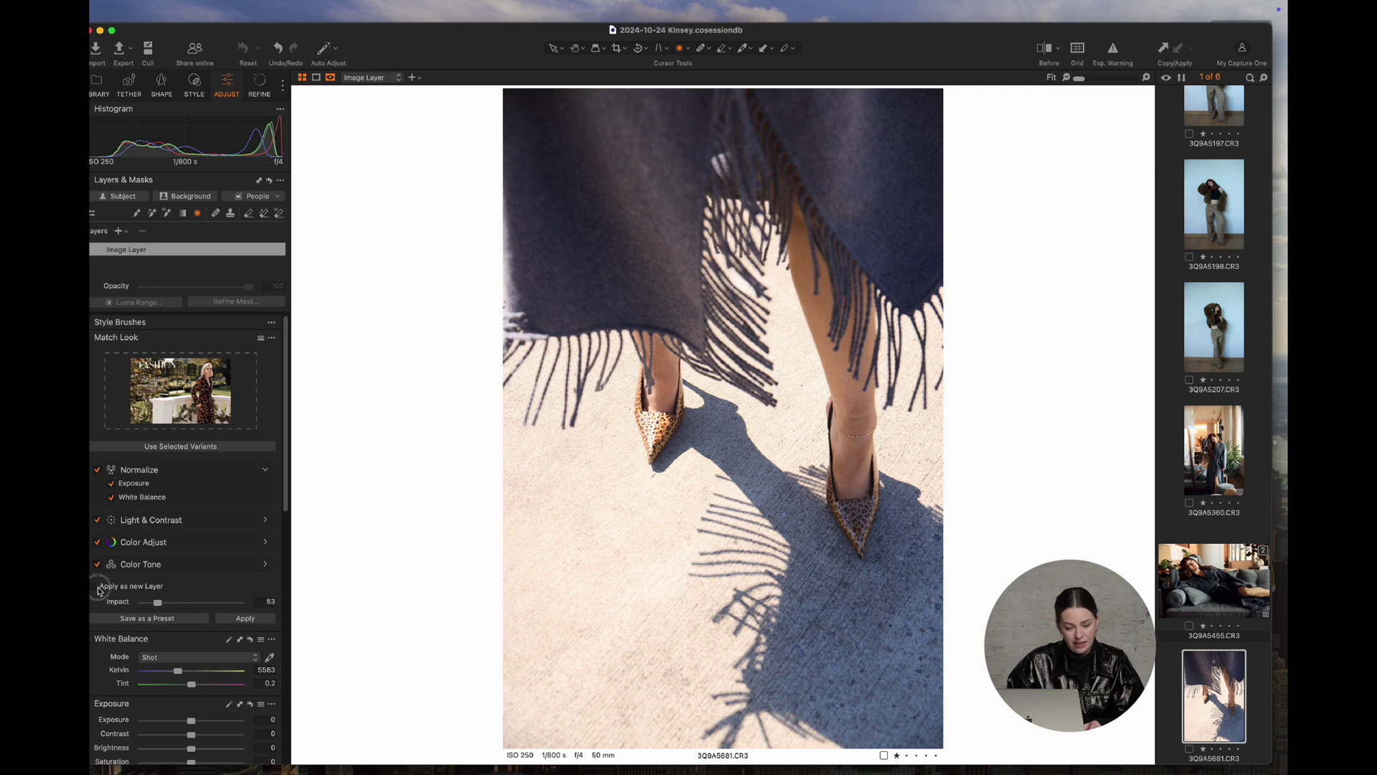
click(242, 621)
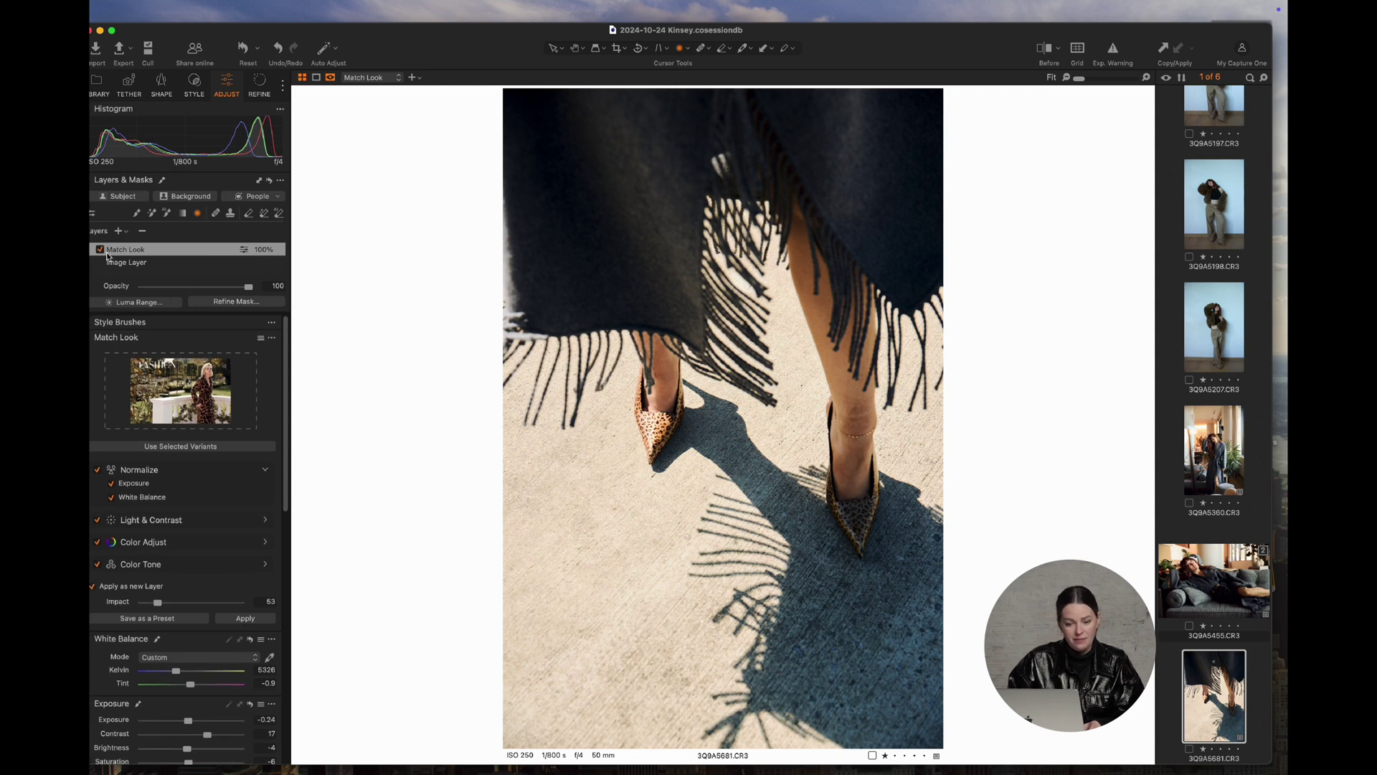
drag(249, 285, 205, 292)
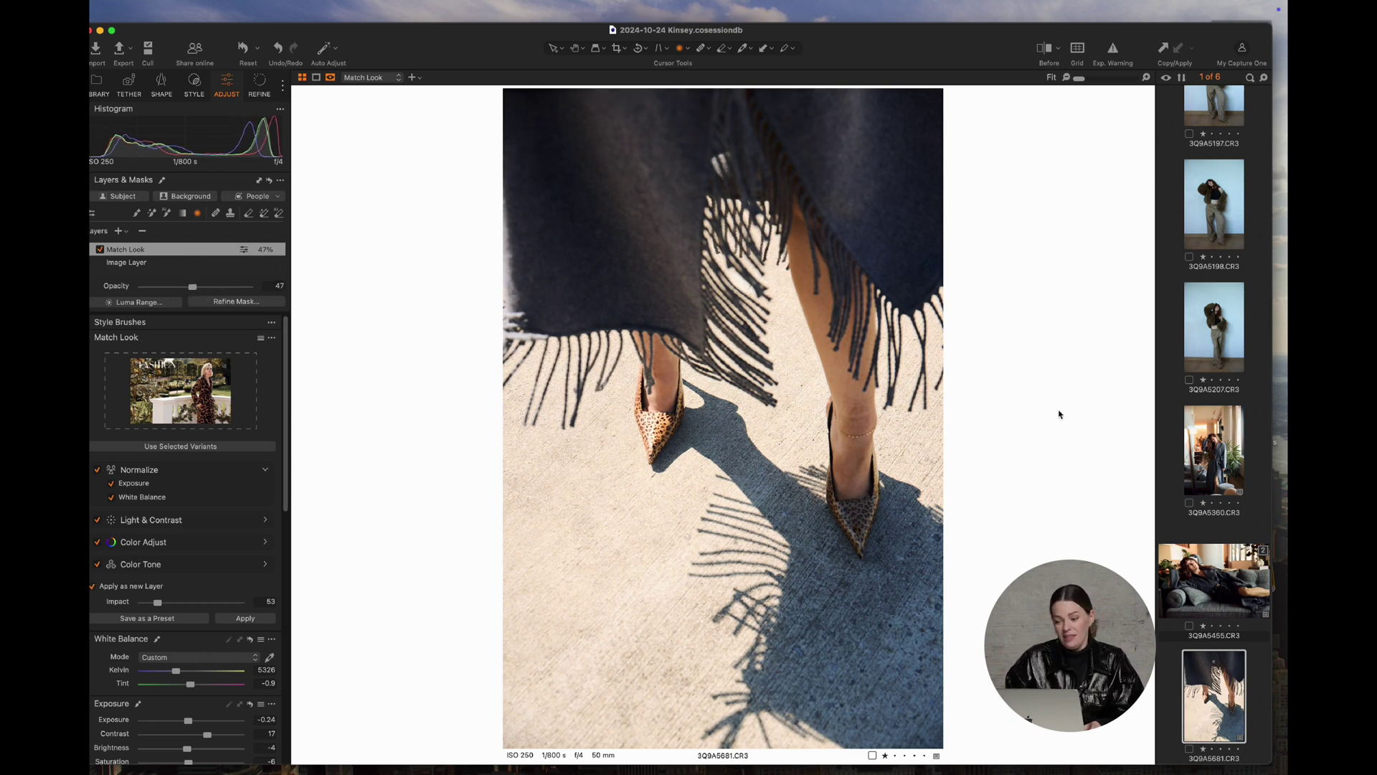
shift+click(1223, 338)
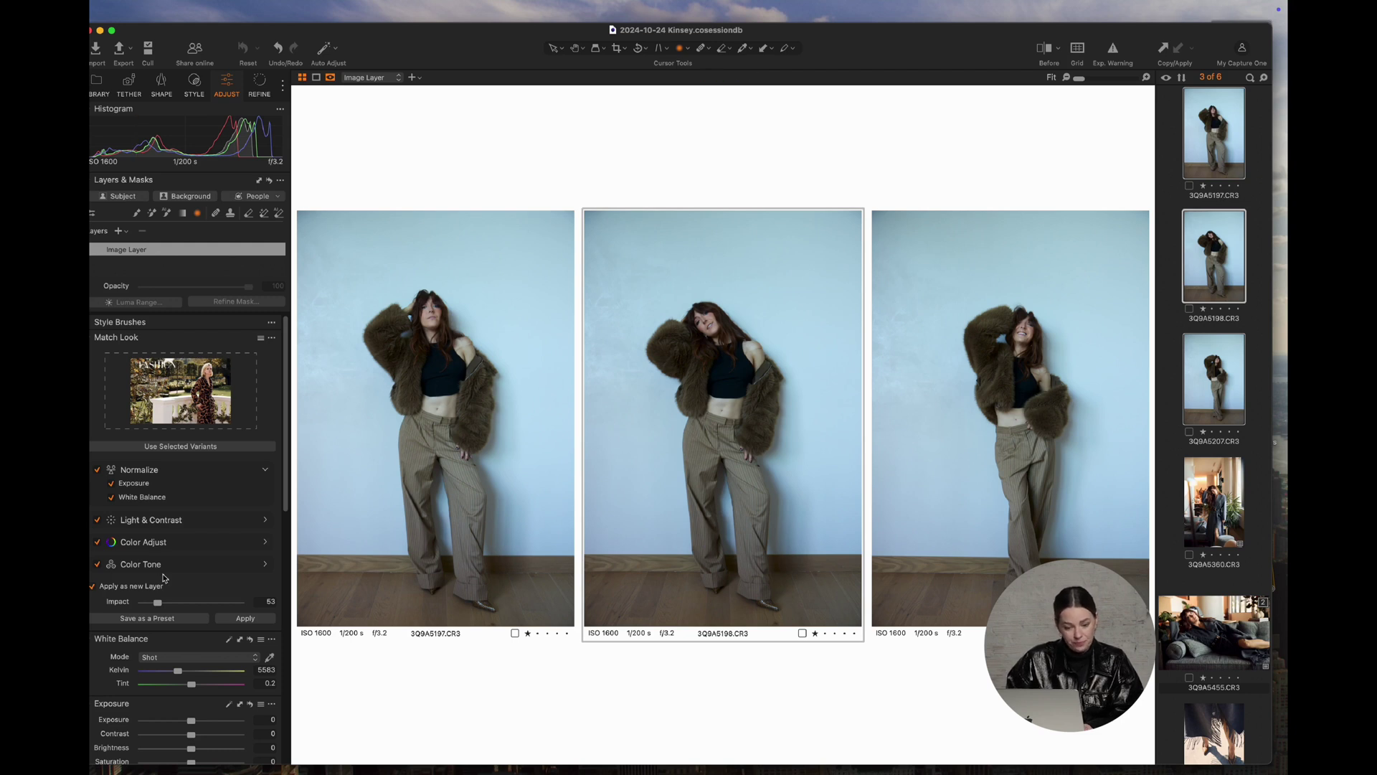
- Apply the matched look to 3Q9A5197, 5198 and 5207 together, then deselect all
click(245, 618)
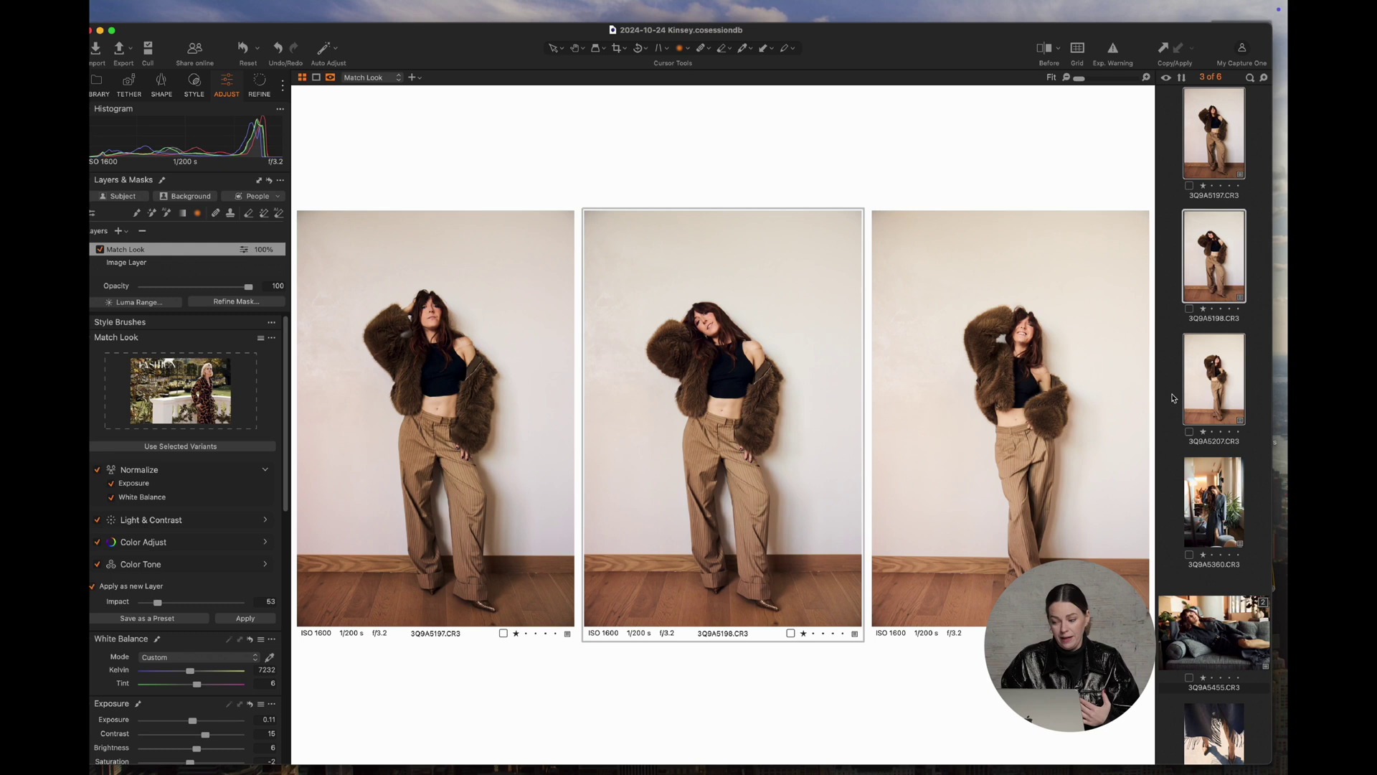
key(super+d)
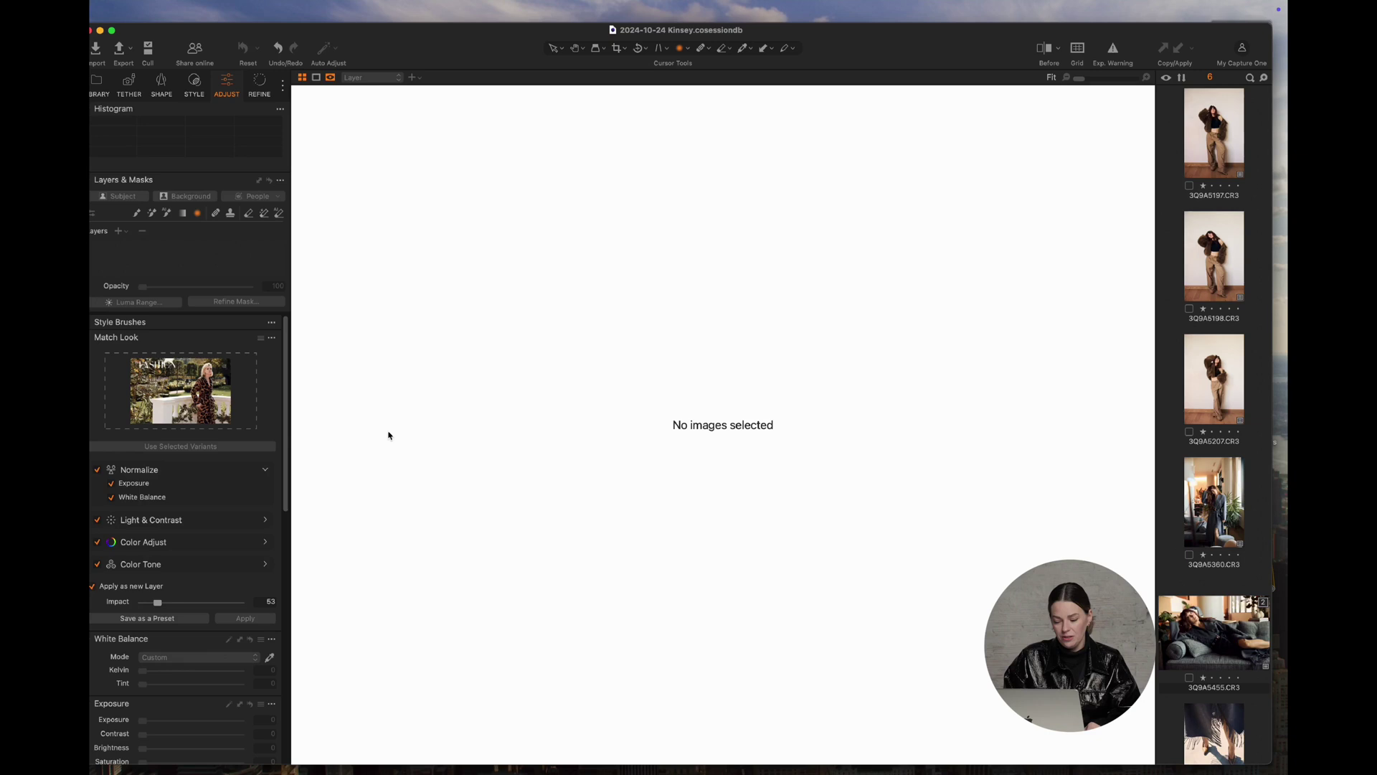
- Use 3Q9A5360 as the reference, reset 3Q9A5198 and apply the look (7233 K, tint 6)
click(1217, 541)
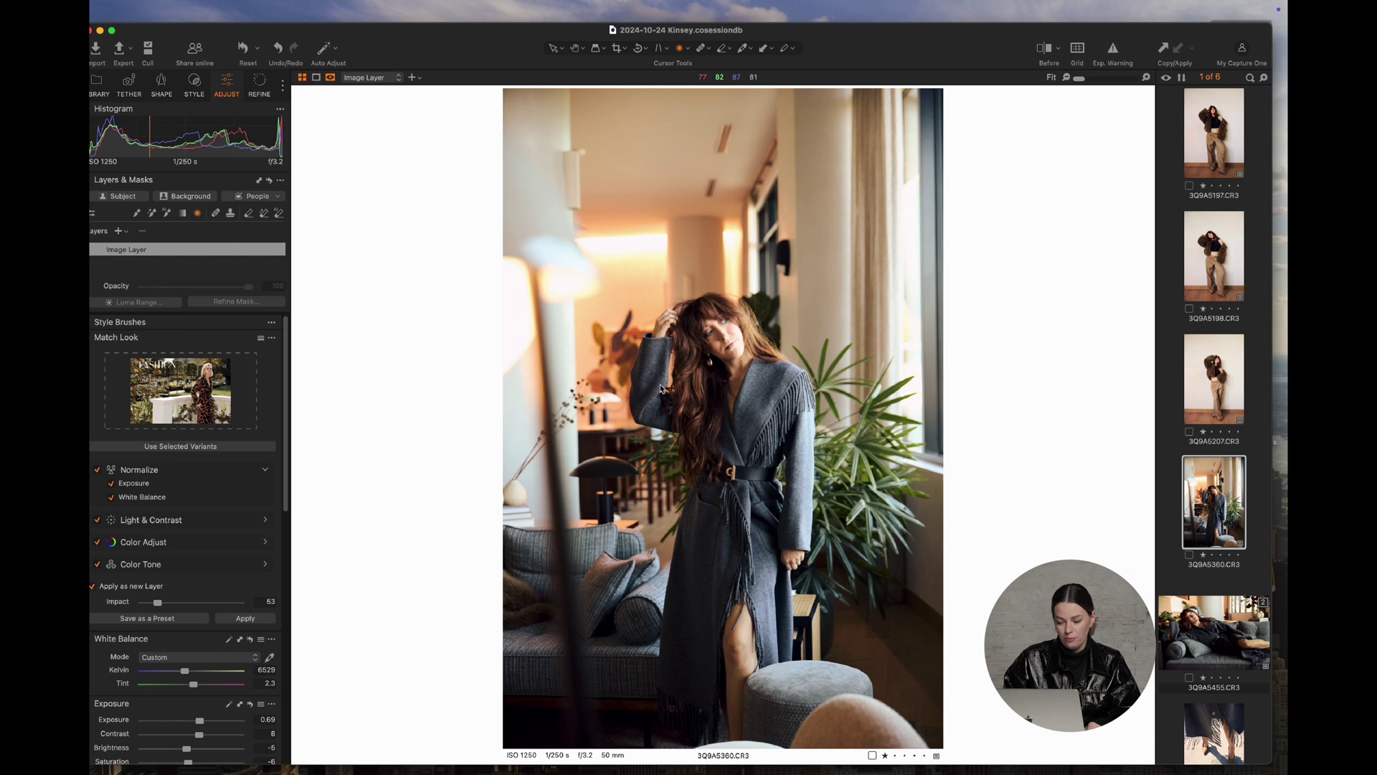
click(145, 450)
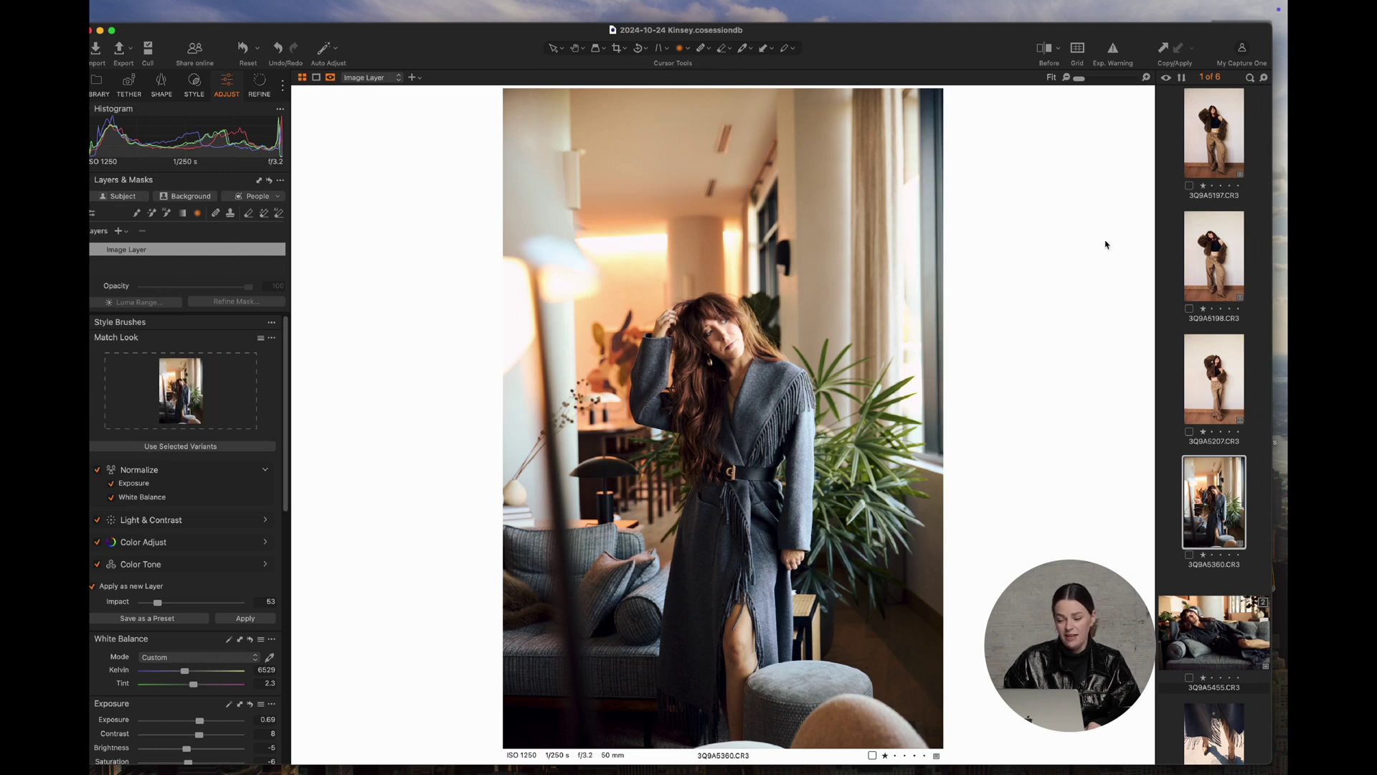
click(1212, 250)
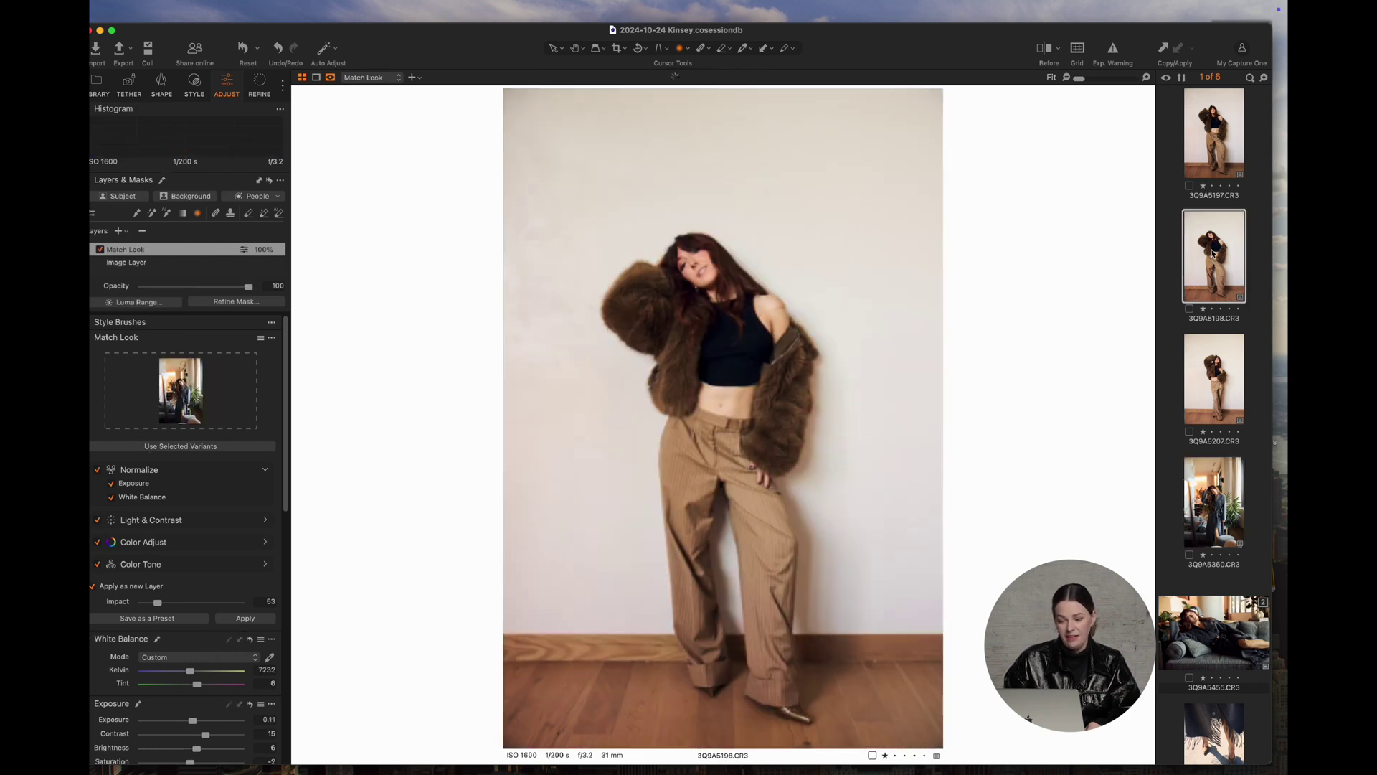
click(244, 48)
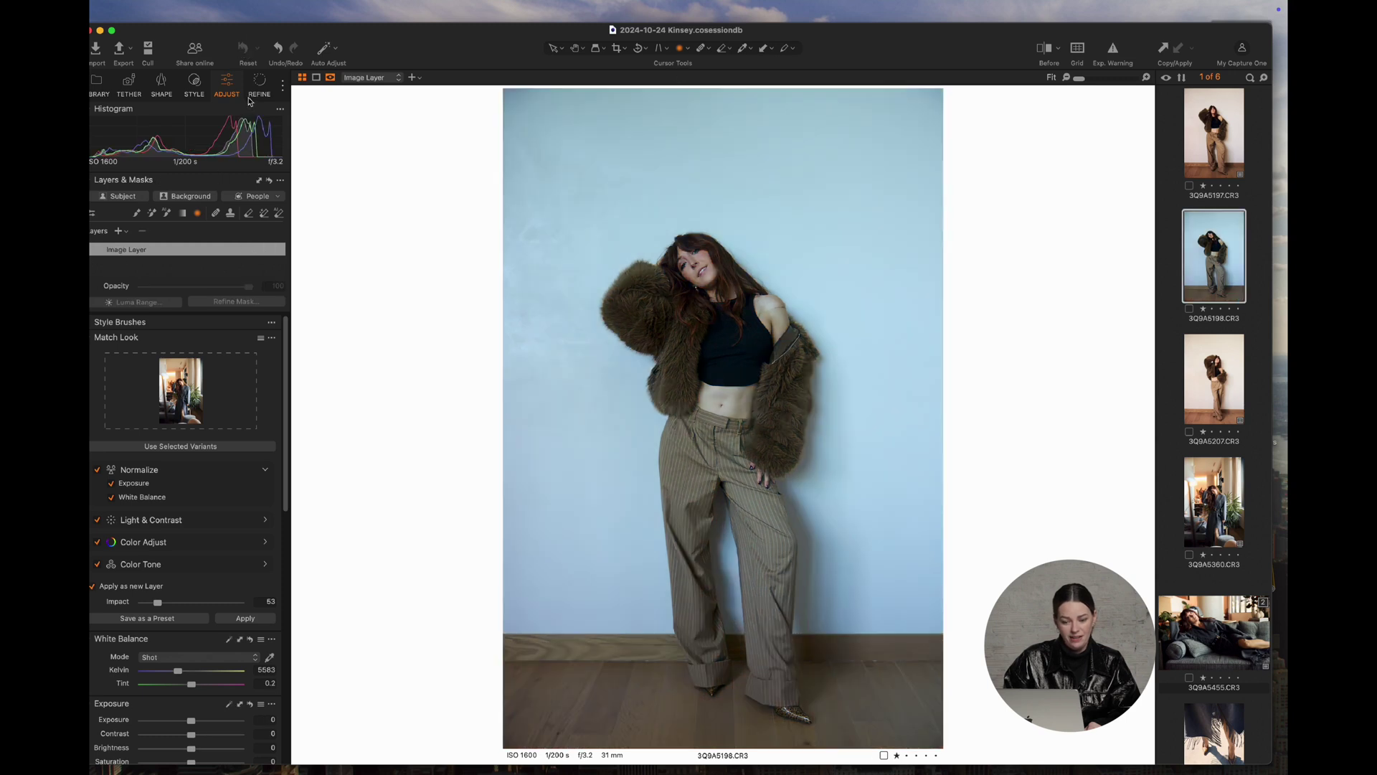
click(246, 621)
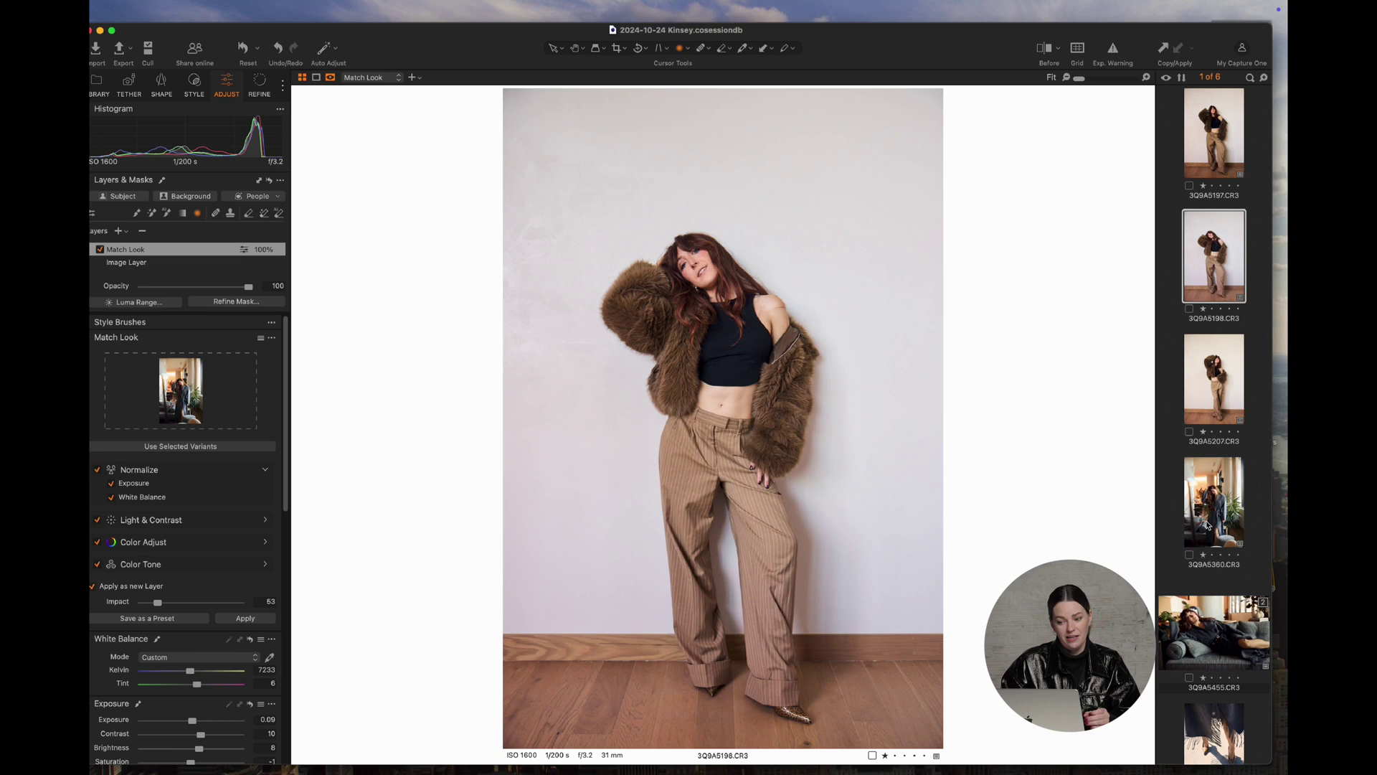
scroll(239, 597, down, 5)
scroll(239, 597, up, 5)
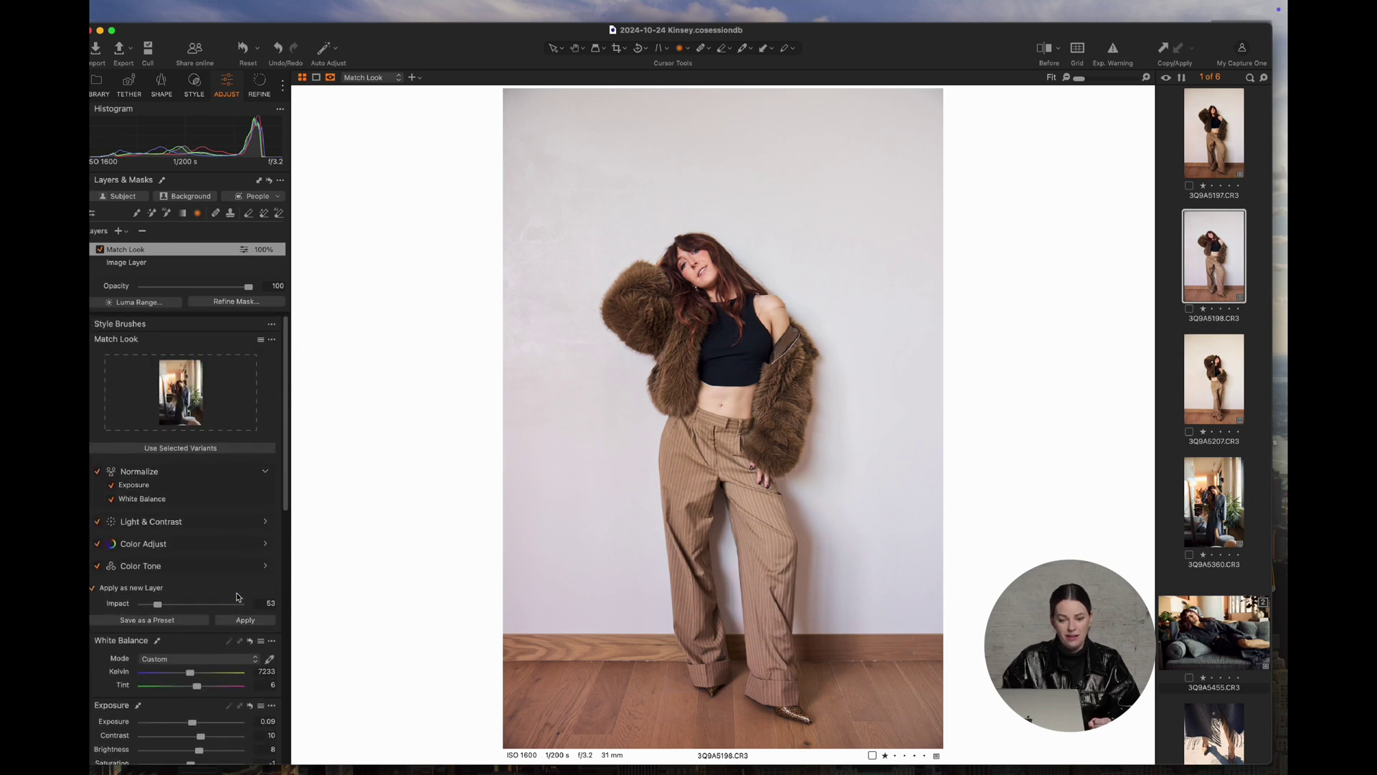
scroll(239, 596, down, 1)
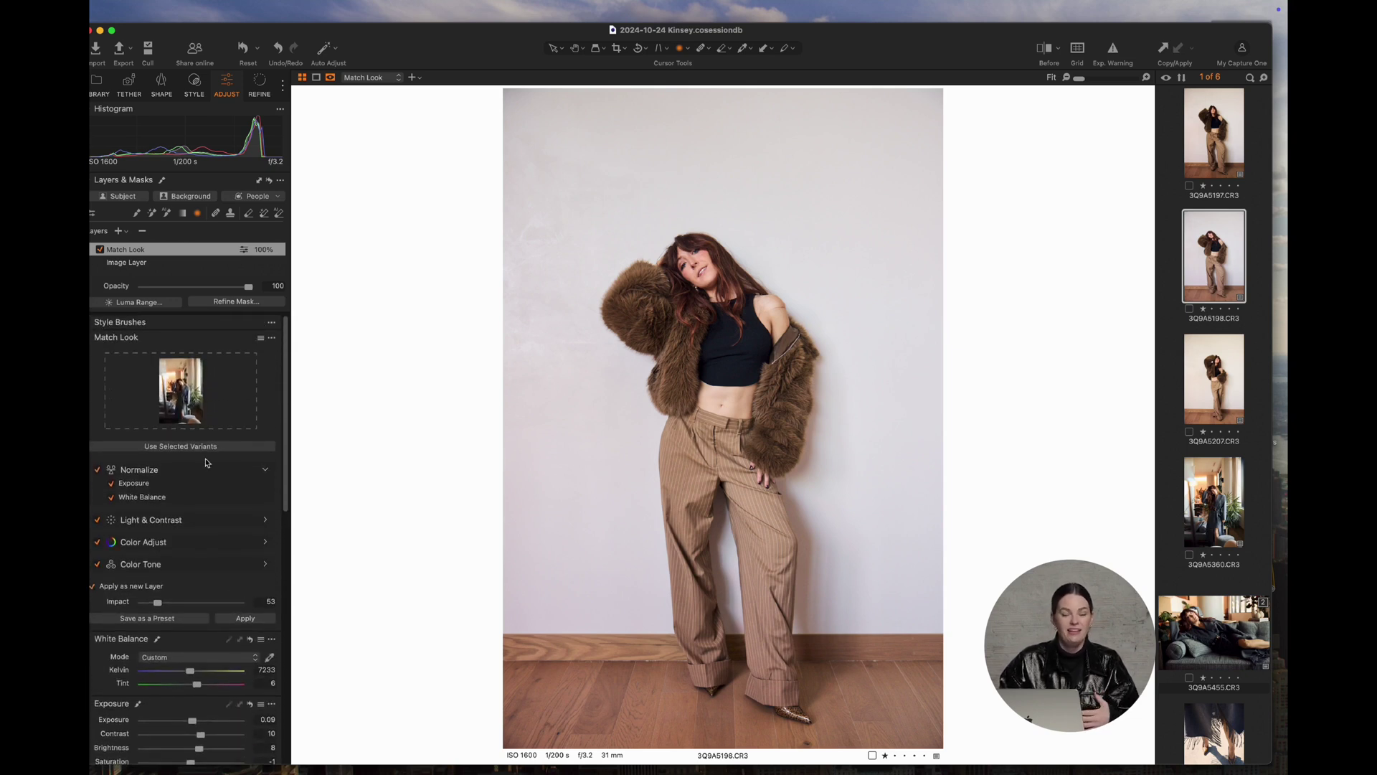